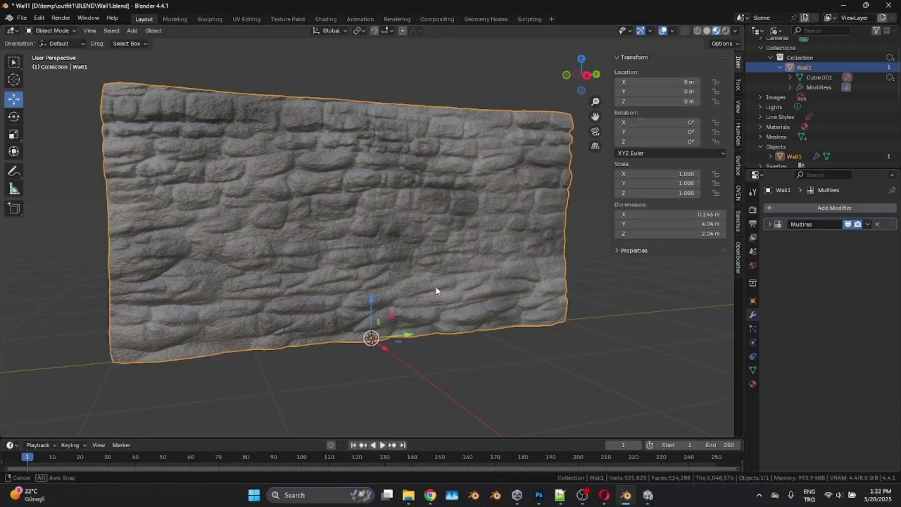
# Switch to Unity to view the sample scene and its Models folder, and return to Blender
pyautogui.moveTo(438, 291); pyautogui.dragTo(443, 289, button='middle')
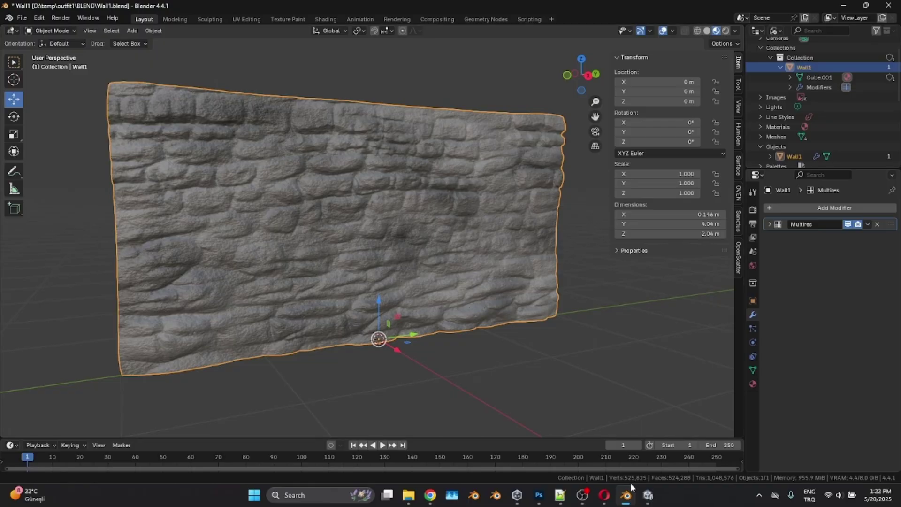
pyautogui.click(648, 495)
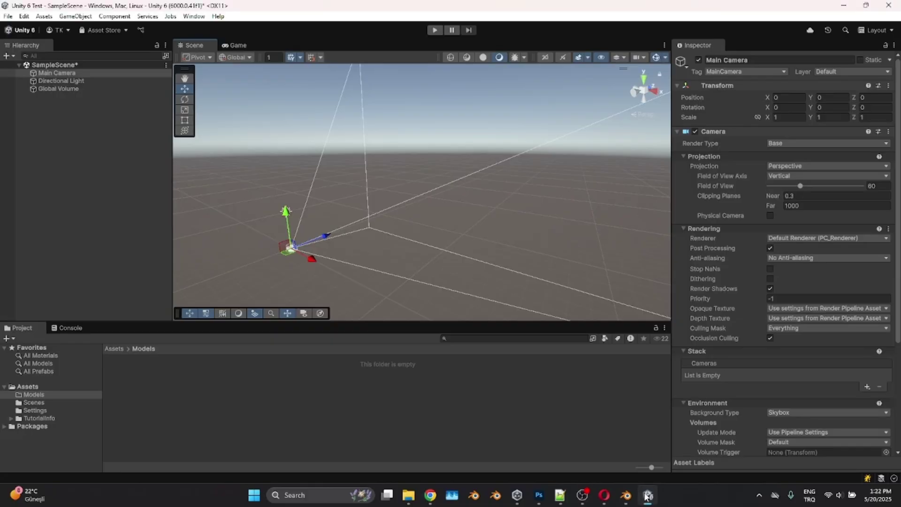
pyautogui.click(647, 495)
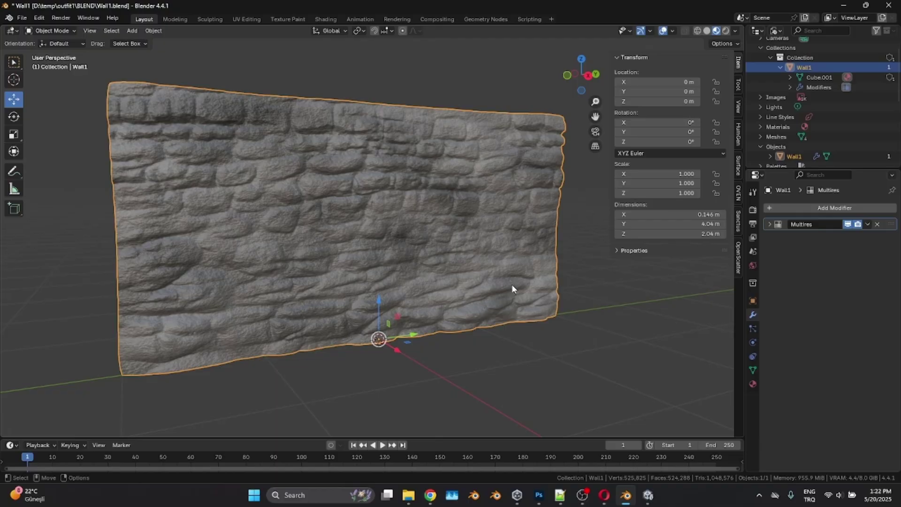
# Inspect the wall's mesh density up close in wireframe shading and return to Material Preview
pyautogui.click(697, 31)
pyautogui.scroll(5, 360, 243)
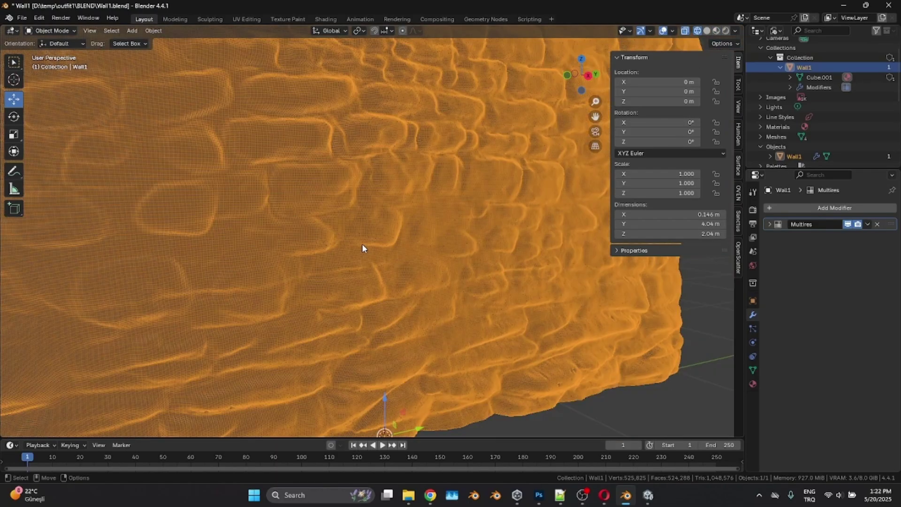
pyautogui.scroll(-1, 362, 244)
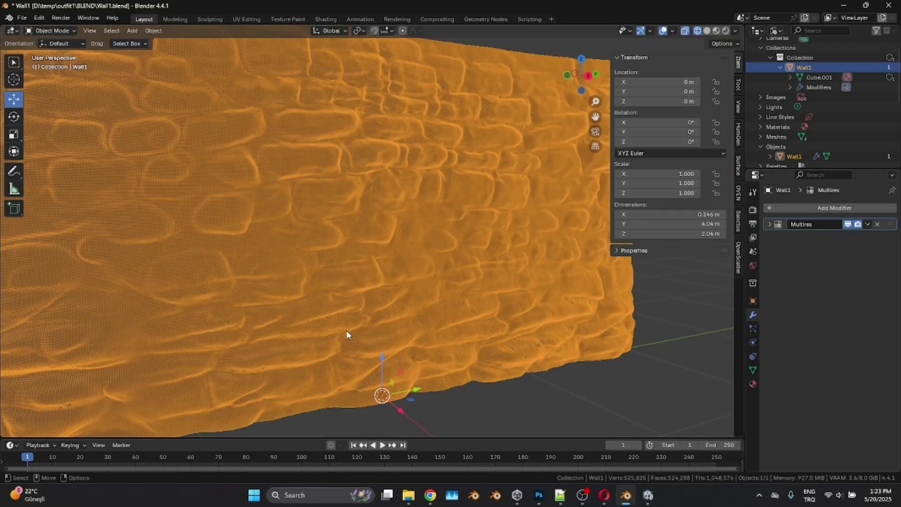
pyautogui.scroll(-3, 304, 284)
pyautogui.scroll(-2, 357, 289)
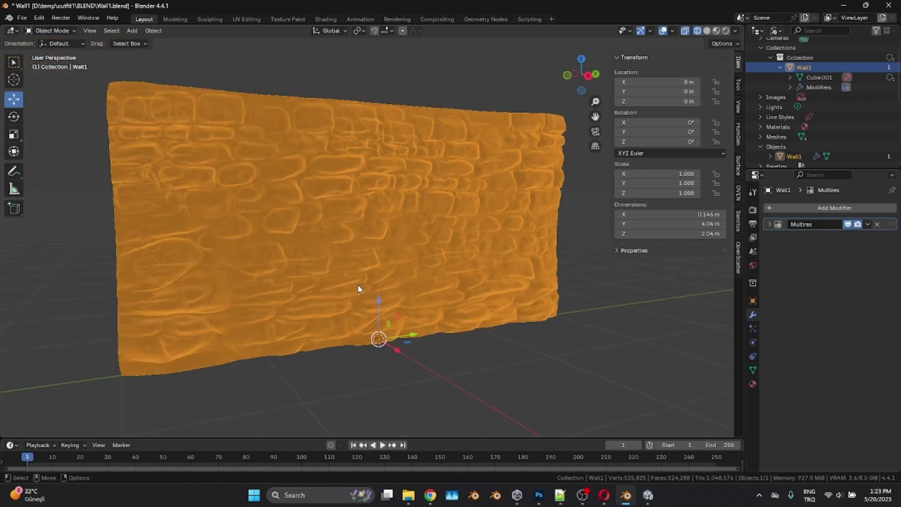
pyautogui.click(714, 30)
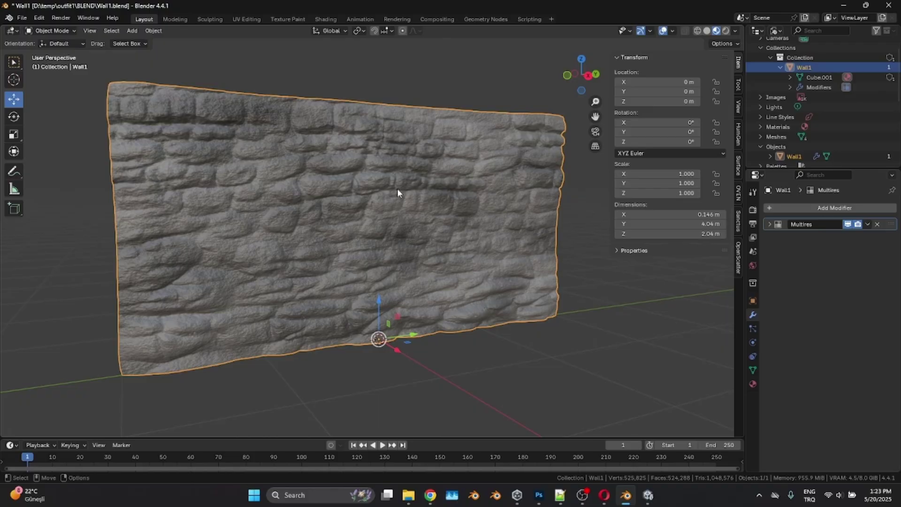
# Examine the wall's sculpted stone relief in Solid shading and return to Material Preview
pyautogui.click(707, 30)
pyautogui.moveTo(419, 279); pyautogui.dragTo(339, 221, button='middle')
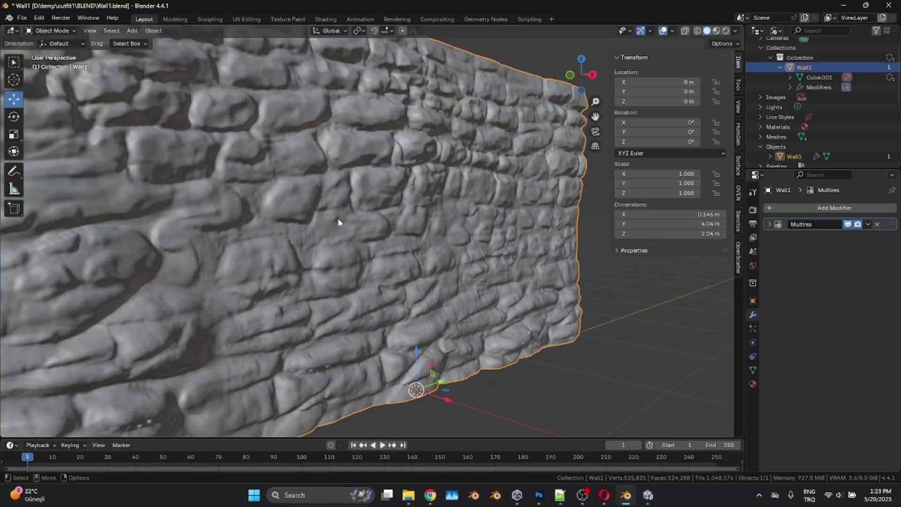
pyautogui.click(716, 30)
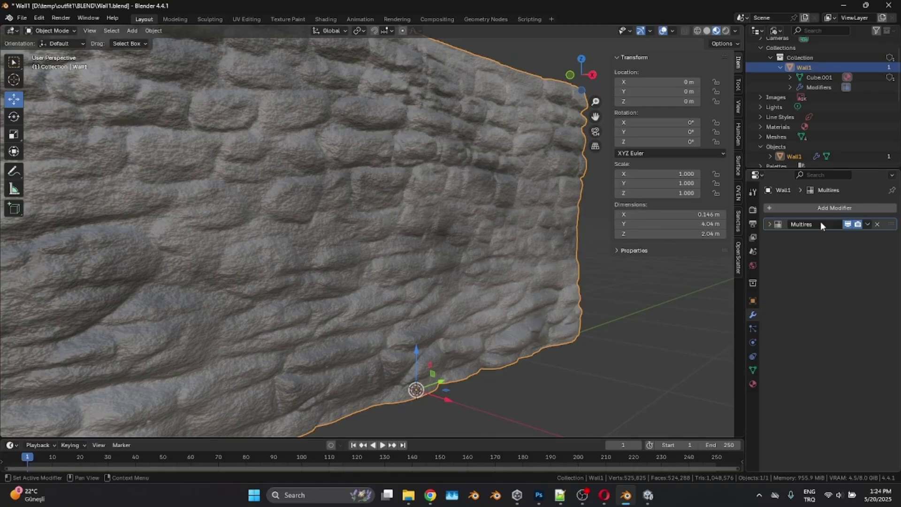
# Check the subdivision levels of the wall's Multires modifier and collapse its settings again
pyautogui.click(770, 224)
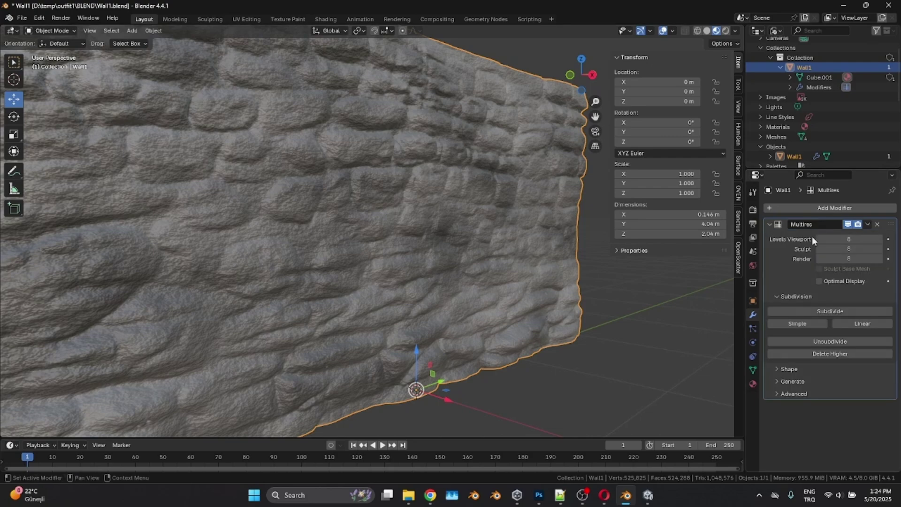
pyautogui.click(770, 225)
pyautogui.scroll(-1, 419, 269)
pyautogui.moveTo(419, 264)
pyautogui.mouseDown(button='middle')
pyautogui.moveTo(392, 263)
pyautogui.moveTo(410, 263)
pyautogui.moveTo(421, 281)
pyautogui.mouseUp(button='middle')
pyautogui.scroll(-1, 416, 283)
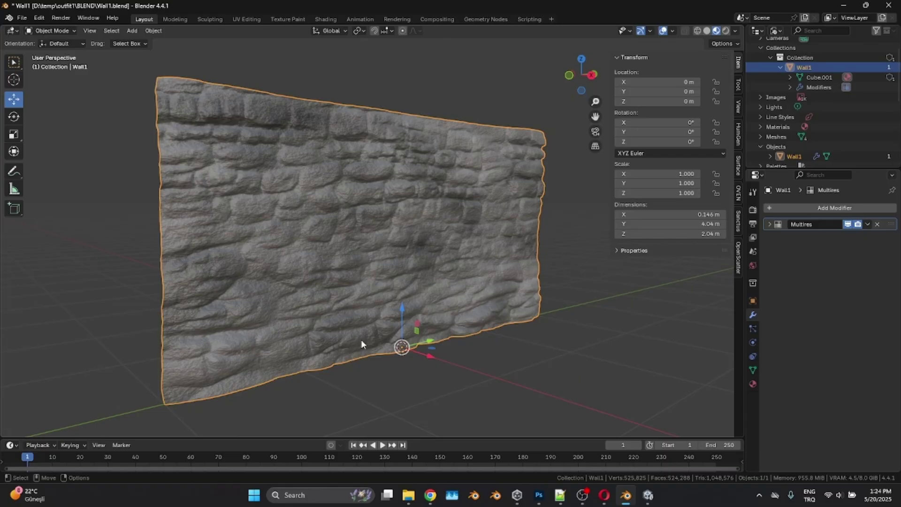
pyautogui.moveTo(361, 339); pyautogui.dragTo(347, 286, button='middle')
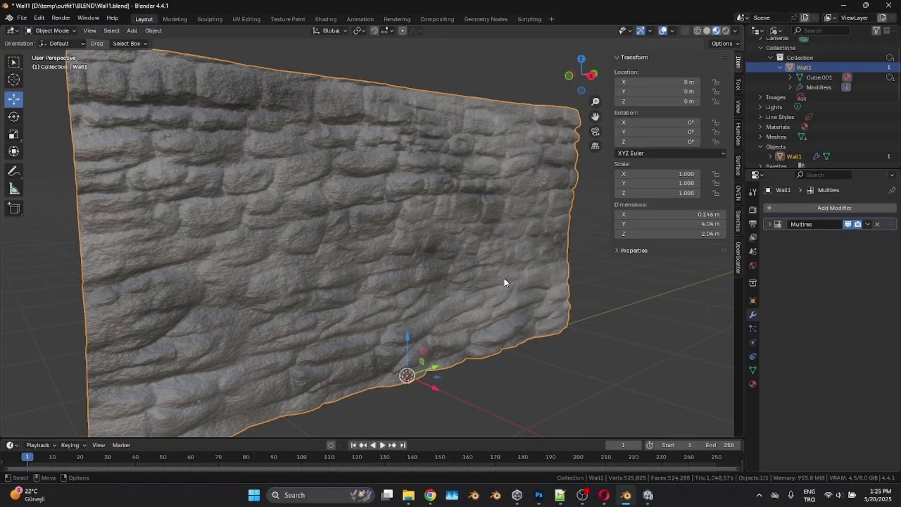
pyautogui.scroll(-2, 412, 266)
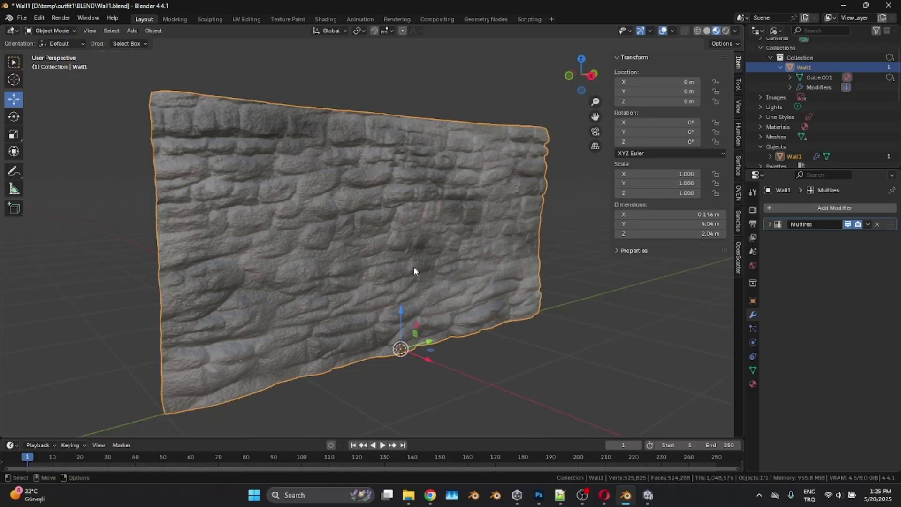
pyautogui.moveTo(413, 266)
pyautogui.mouseDown(button='middle')
pyautogui.moveTo(419, 254)
pyautogui.moveTo(430, 270)
pyautogui.moveTo(352, 258)
pyautogui.moveTo(399, 261)
pyautogui.mouseUp(button='middle')
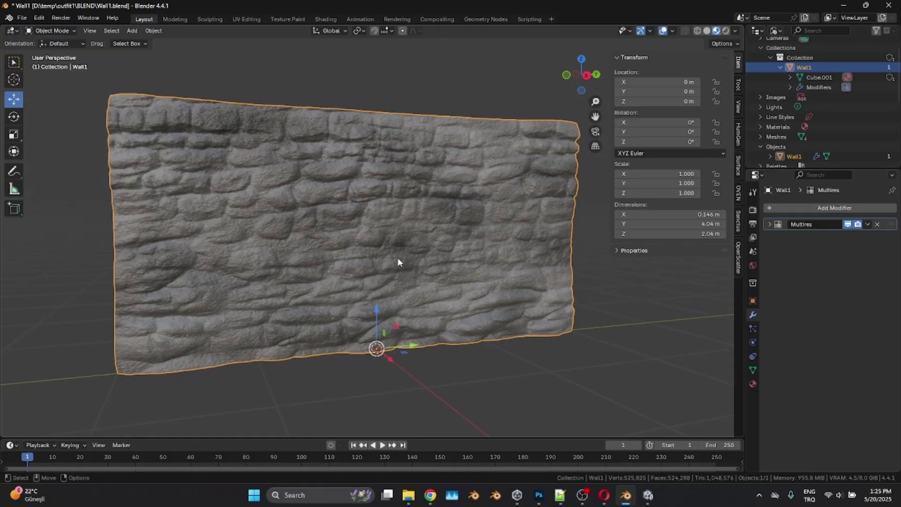
pyautogui.moveTo(398, 261); pyautogui.dragTo(339, 226, button='middle')
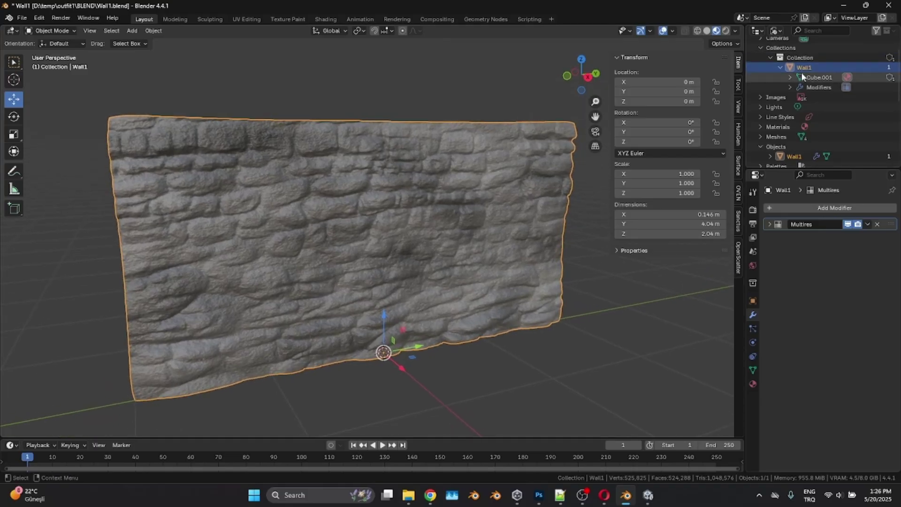
pyautogui.moveTo(497, 199); pyautogui.dragTo(394, 270, button='middle')
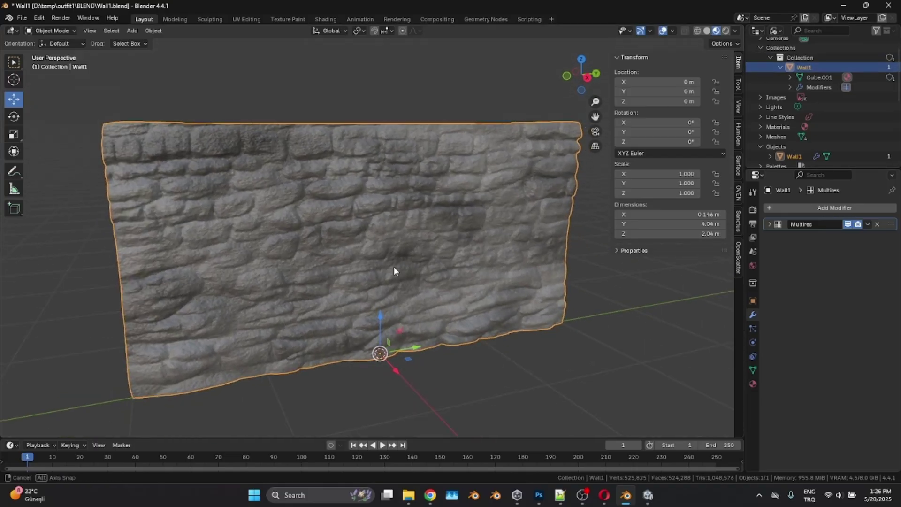
# Duplicate the wall in place and add a Decimate modifier with a ratio of 0.1 to the copy
pyautogui.hotkey('shift', 'd')
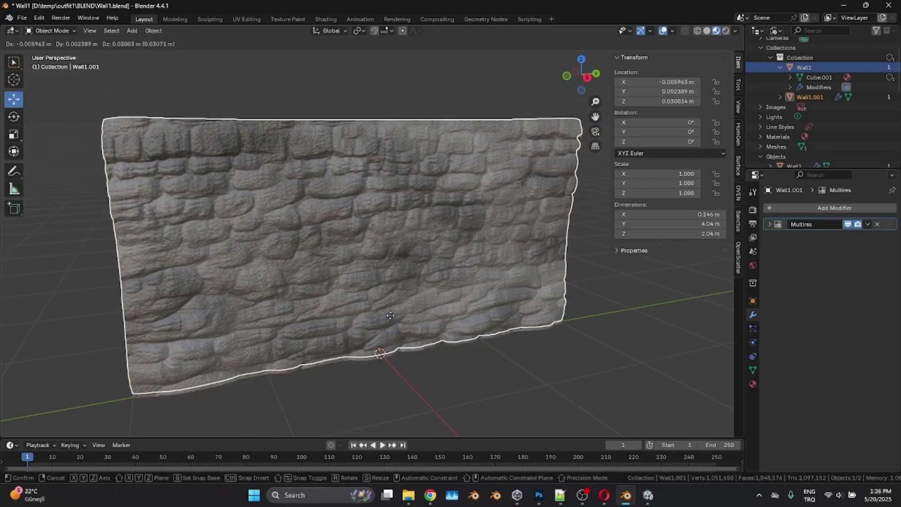
pyautogui.rightClick(392, 286)
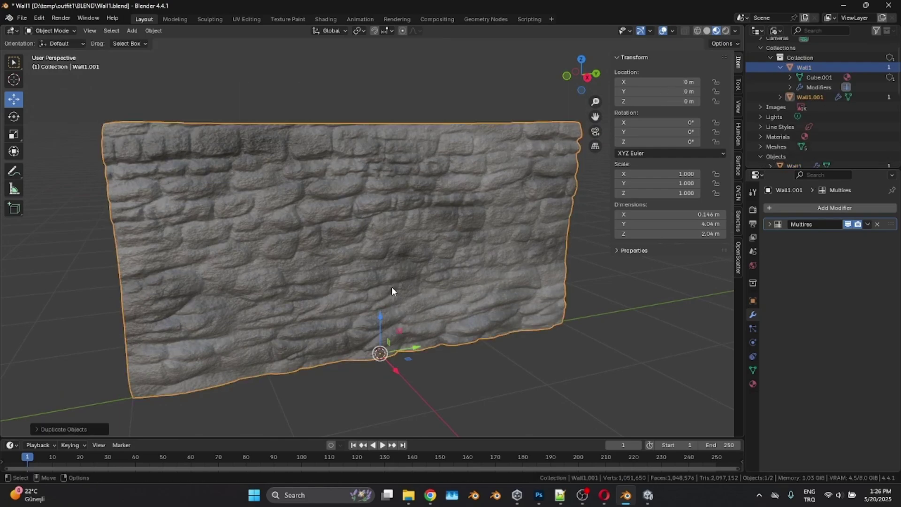
pyautogui.click(812, 207)
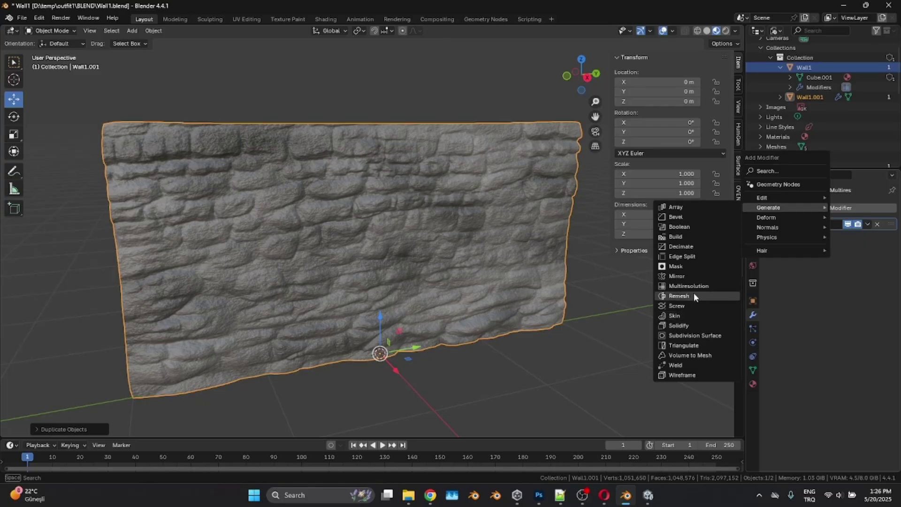
pyautogui.click(680, 246)
pyautogui.click(834, 263)
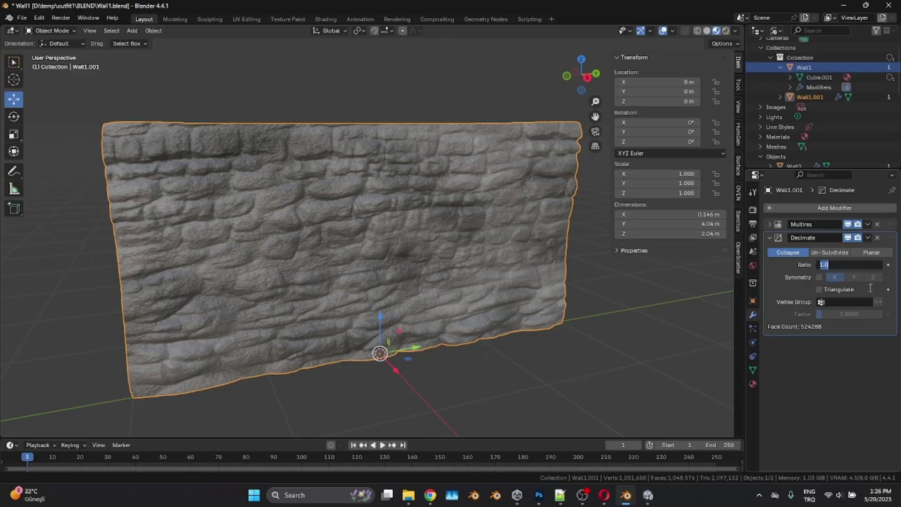
pyautogui.write('0.1')
pyautogui.press('Return')
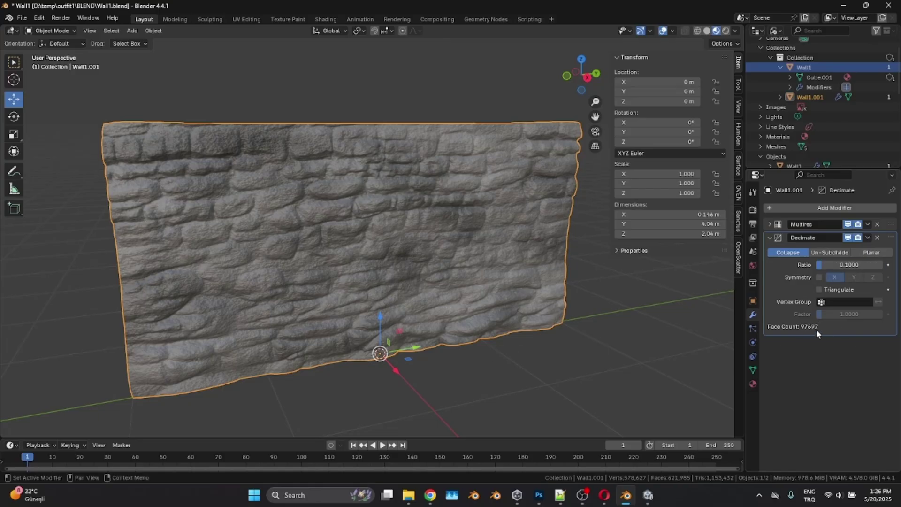
pyautogui.moveTo(512, 318); pyautogui.dragTo(417, 371, button='middle')
pyautogui.moveTo(417, 371); pyautogui.dragTo(394, 352)
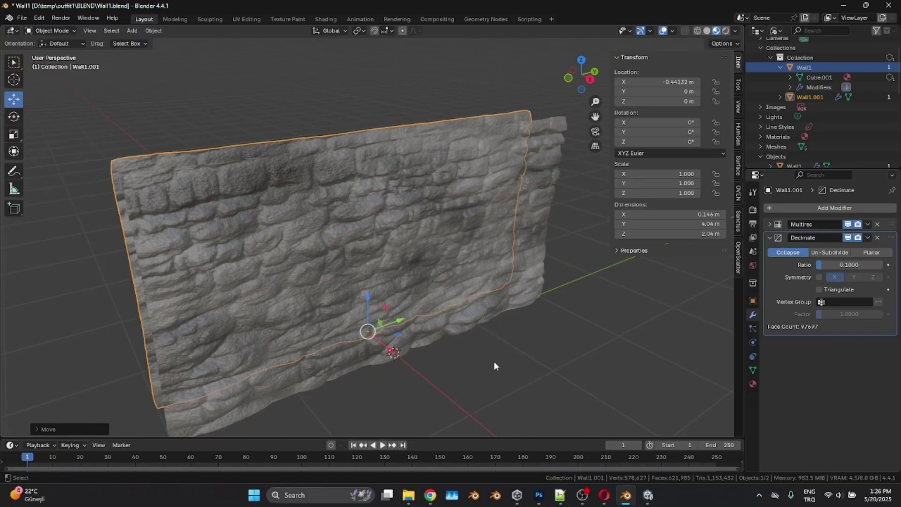
pyautogui.hotkey('ctrl', 'z')
pyautogui.scroll(-3, 493, 347)
pyautogui.scroll(3, 362, 297)
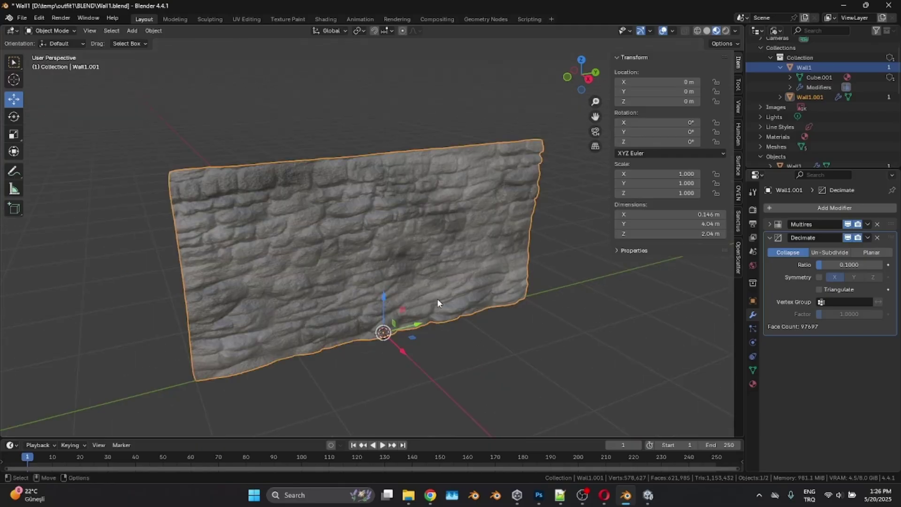
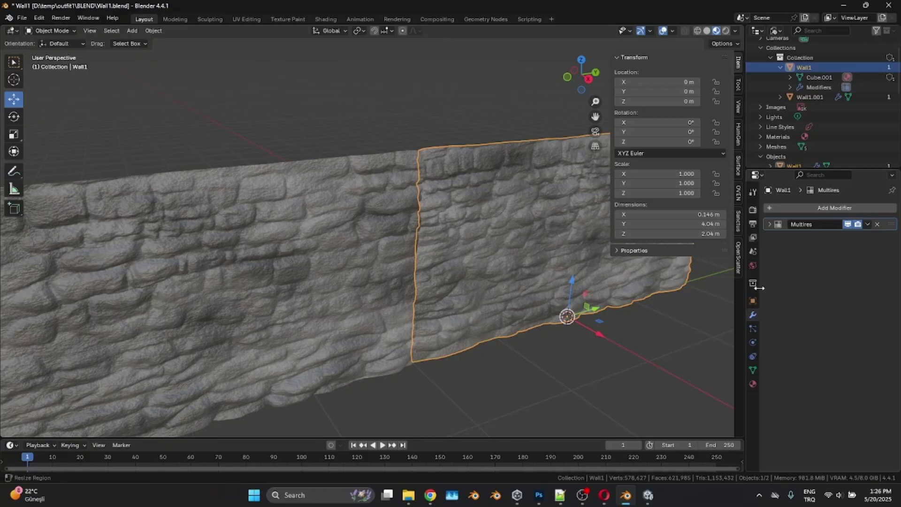
# Compare the original wall and its Multires settings with the decimated copy, switching the viewport to Solid shading
pyautogui.click(769, 224)
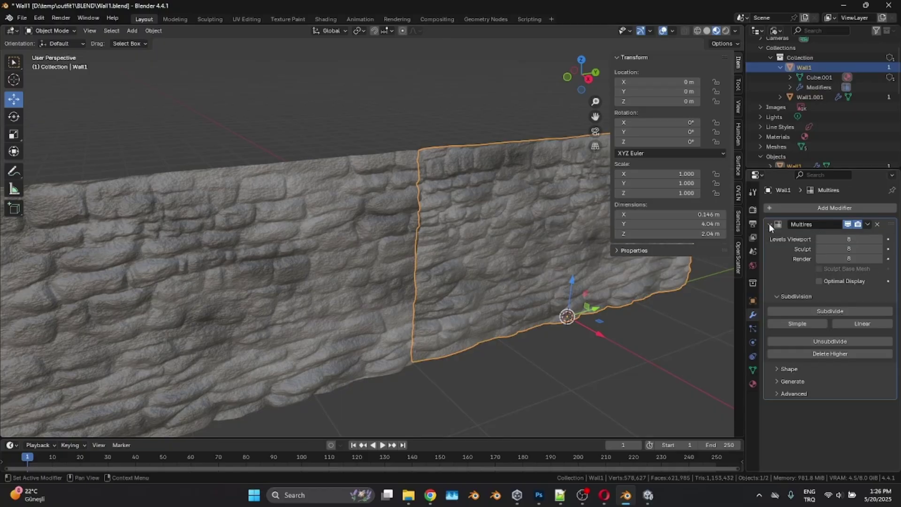
pyautogui.click(769, 224)
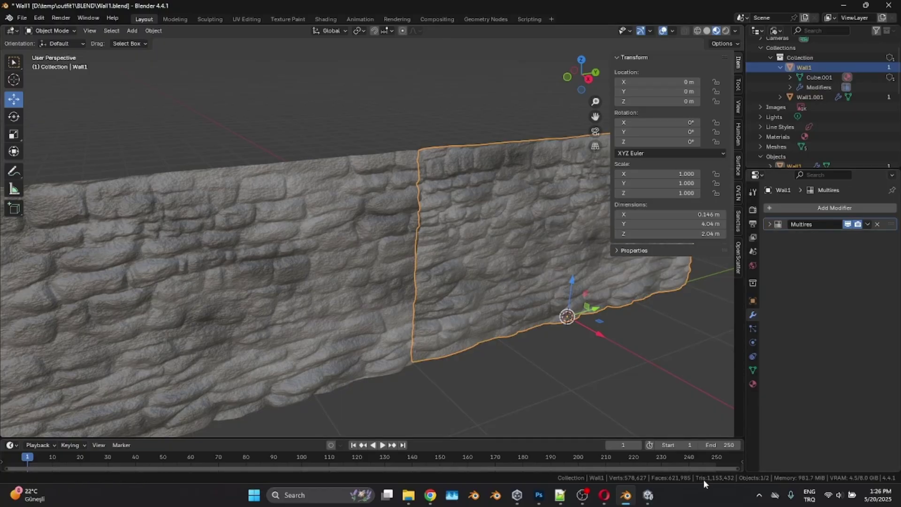
pyautogui.click(337, 293)
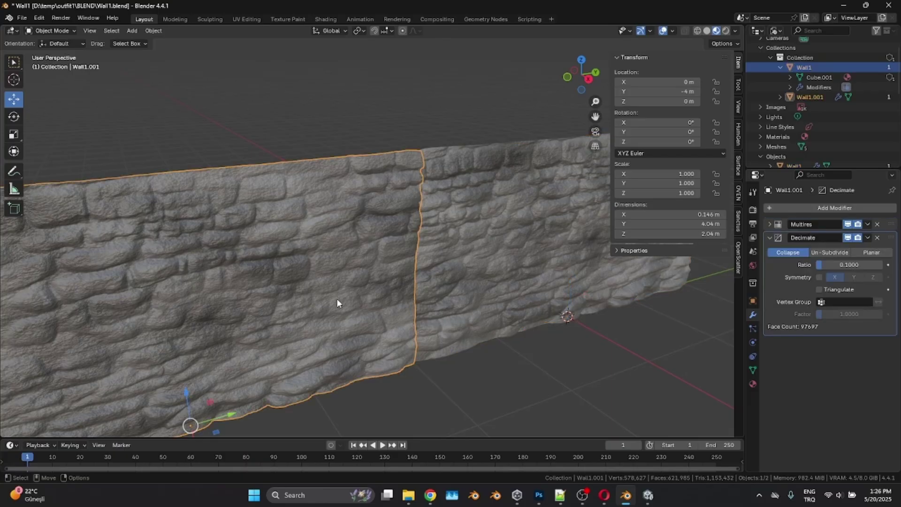
pyautogui.scroll(-2, 350, 302)
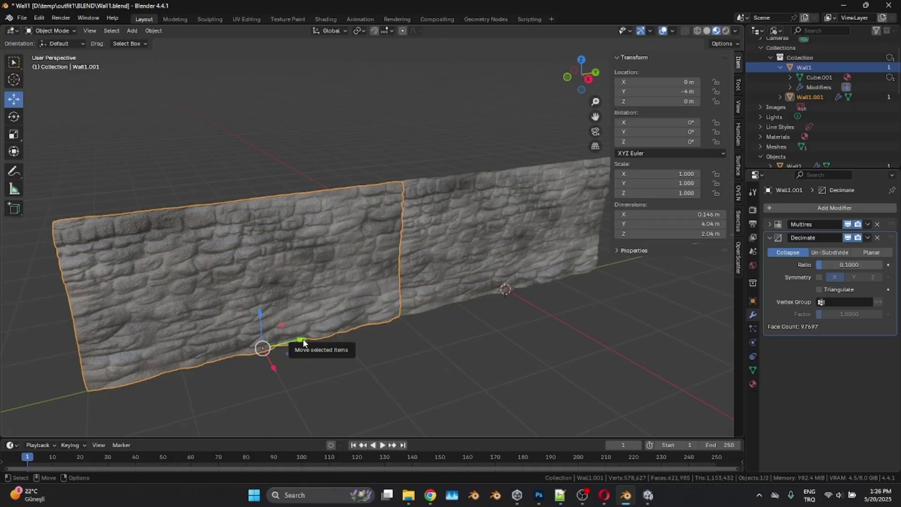
pyautogui.press('z')
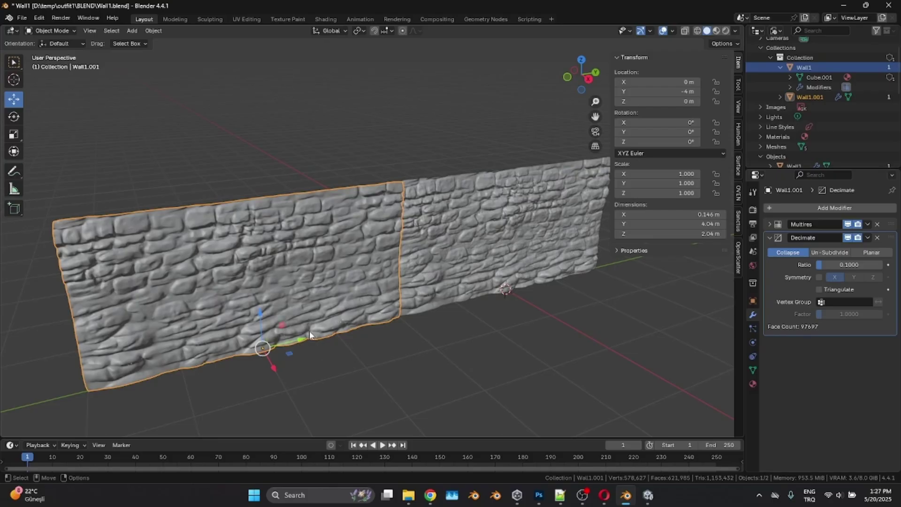
# Move the decimated copy along Y to 0 m so it overlaps the original wall
pyautogui.moveTo(297, 341); pyautogui.dragTo(520, 289)
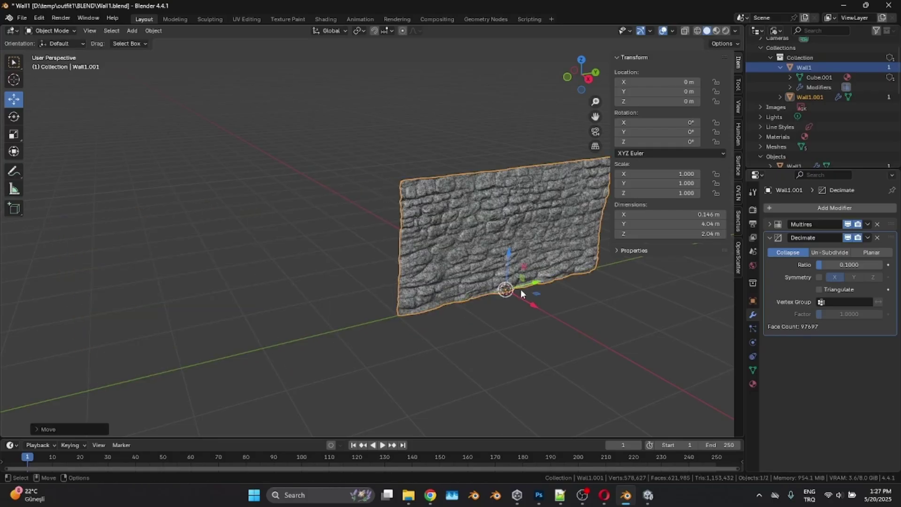
pyautogui.scroll(3, 525, 272)
pyautogui.keyDown('shift'); pyautogui.moveTo(534, 256); pyautogui.dragTo(393, 305, button='middle'); pyautogui.keyUp('shift')
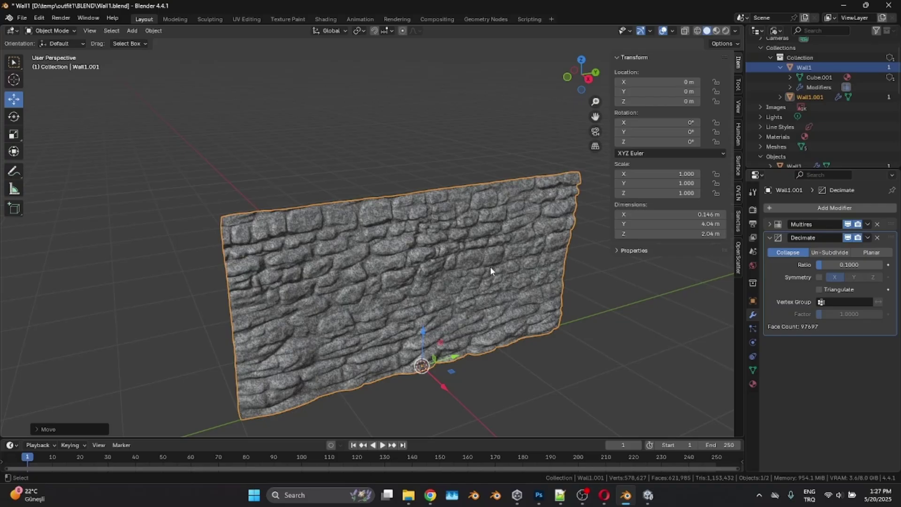
# Duplicate the decimated wall in place and set the new copy's Decimate ratio to 0.01
pyautogui.hotkey('shift', 'd')
pyautogui.press('Escape')
pyautogui.click(839, 265)
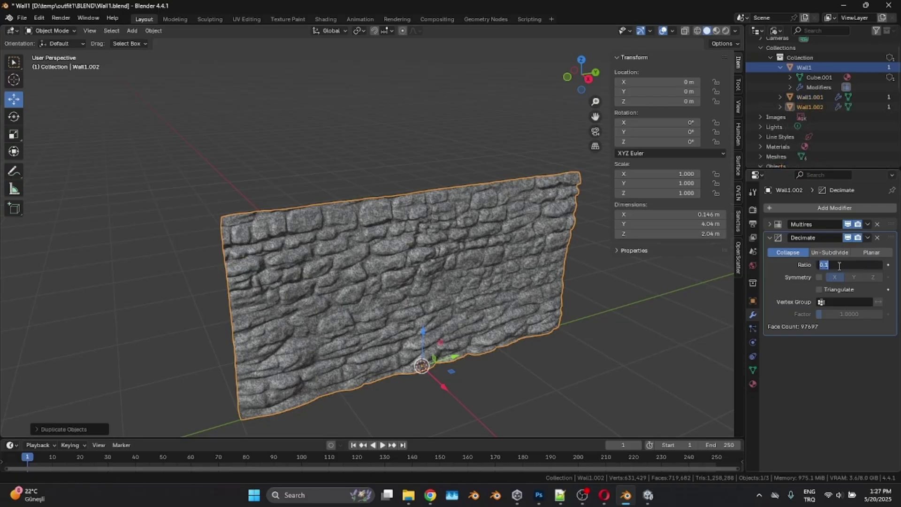
pyautogui.write('0.01')
pyautogui.press('Return')
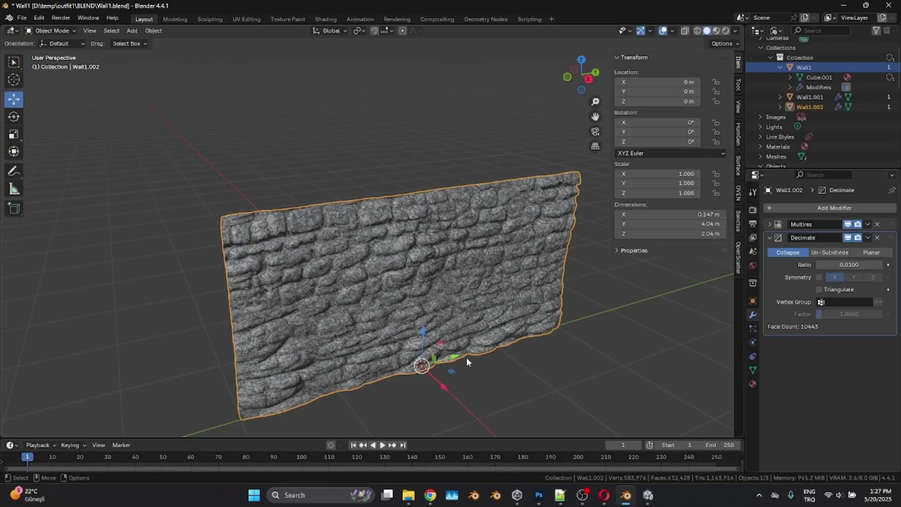
pyautogui.moveTo(449, 357); pyautogui.dragTo(156, 417)
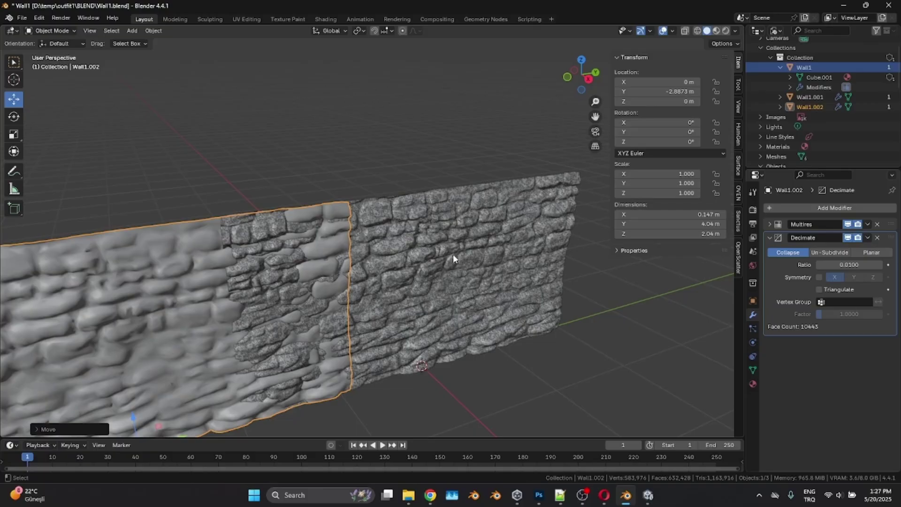
pyautogui.hotkey('ctrl', 'z')
pyautogui.moveTo(474, 277); pyautogui.dragTo(446, 320, button='middle')
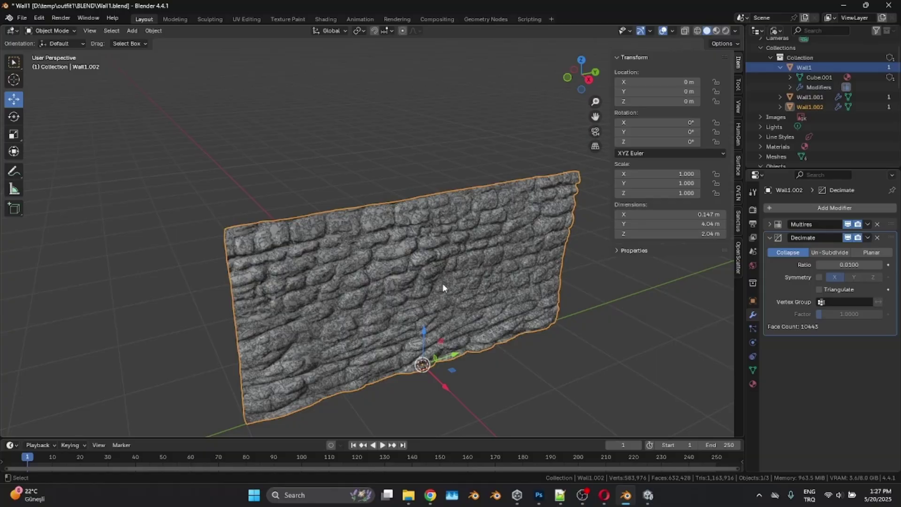
# Duplicate the decimated wall in place again and set the new copy's Decimate ratio to 0.003
pyautogui.hotkey('shift', 'd')
pyautogui.rightClick(457, 275)
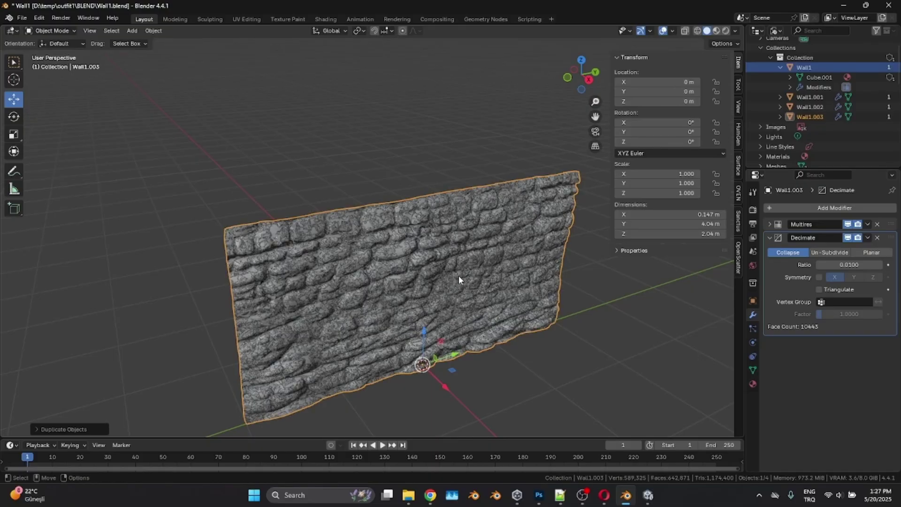
pyautogui.doubleClick(845, 266)
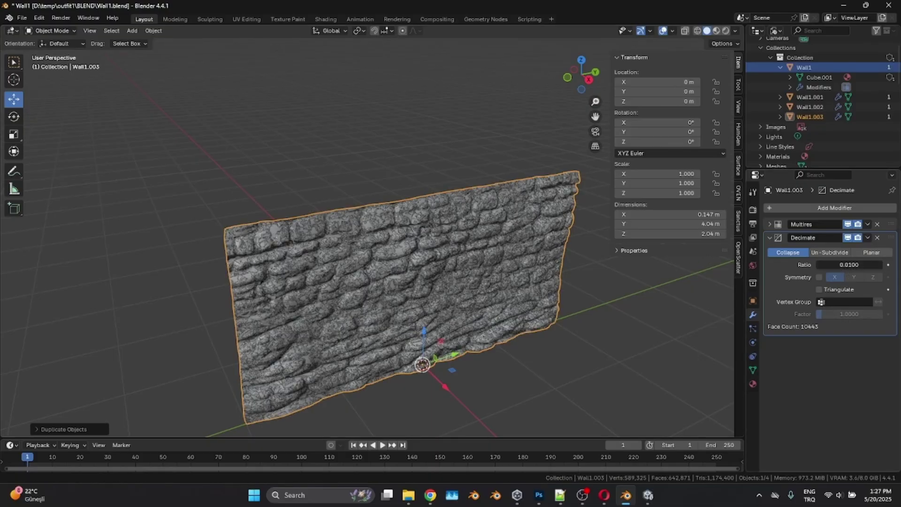
pyautogui.write('0.003')
pyautogui.press('Return')
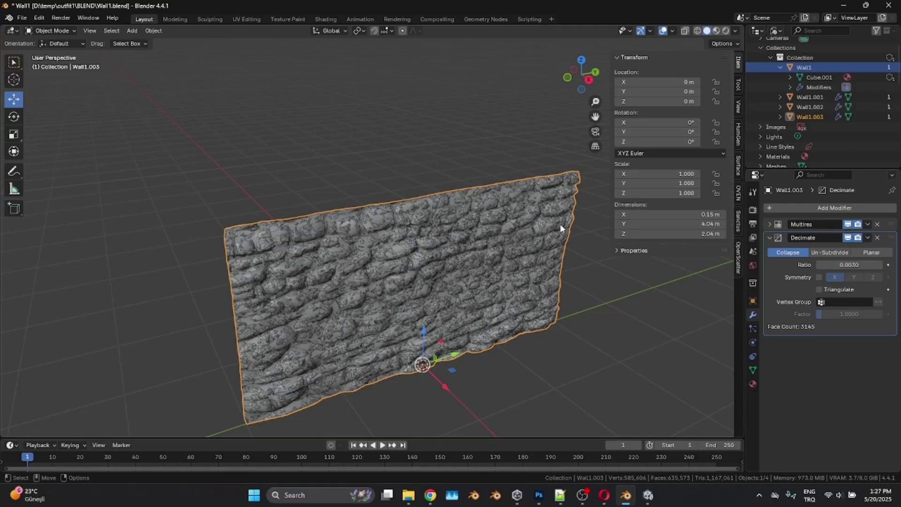
# Shift the newest copy along Y to compare it with the overlapping walls, and undo the move
pyautogui.moveTo(460, 358); pyautogui.dragTo(564, 322)
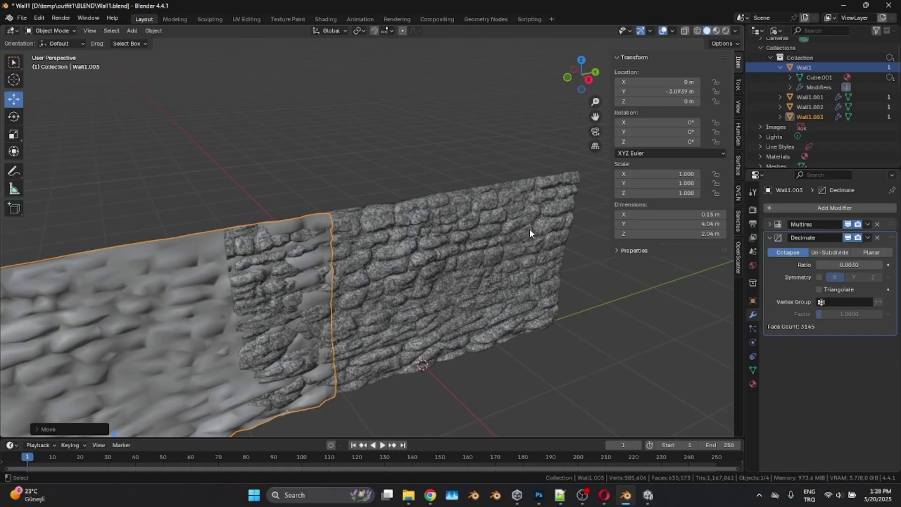
pyautogui.hotkey('ctrl', 'z')
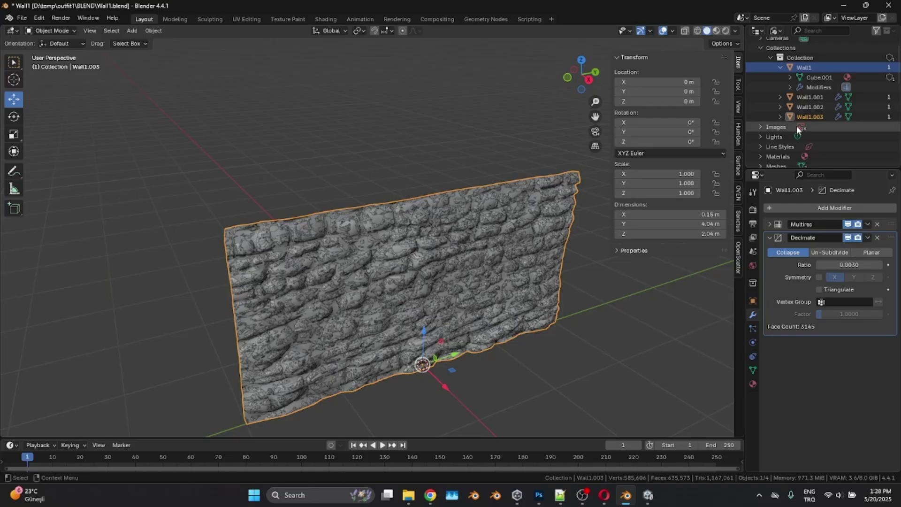
# Rename the original high-poly wall Wall1 as Wall1_LOD0 in the Collection
pyautogui.click(780, 67)
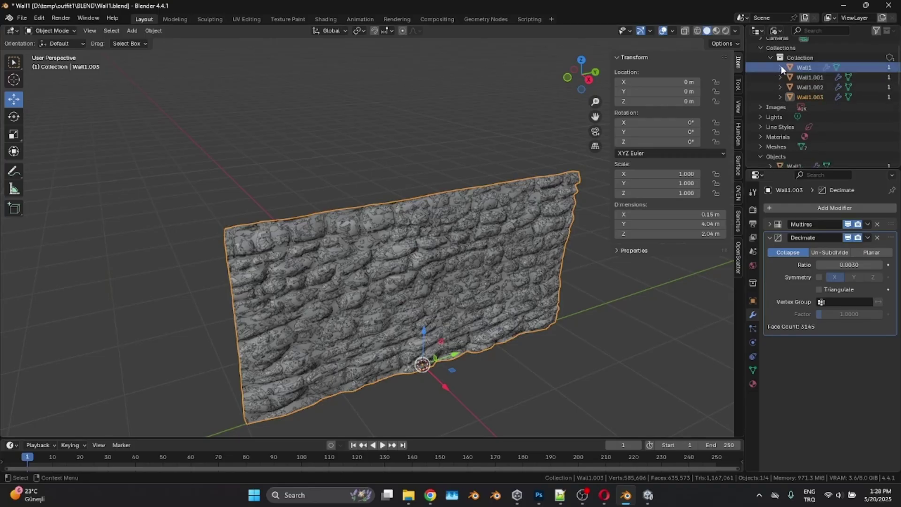
pyautogui.click(806, 66)
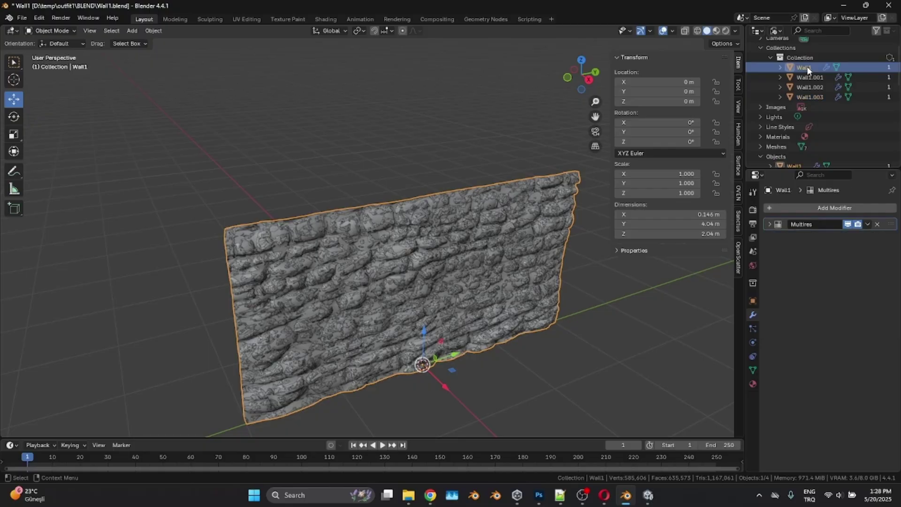
pyautogui.scroll(3, 807, 66)
pyautogui.doubleClick(804, 92)
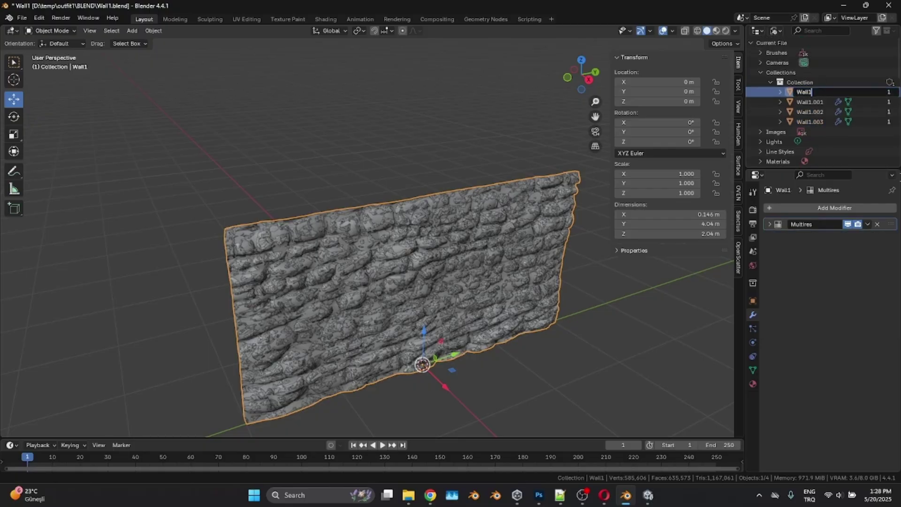
pyautogui.write('_LOD0')
pyautogui.press('Return')
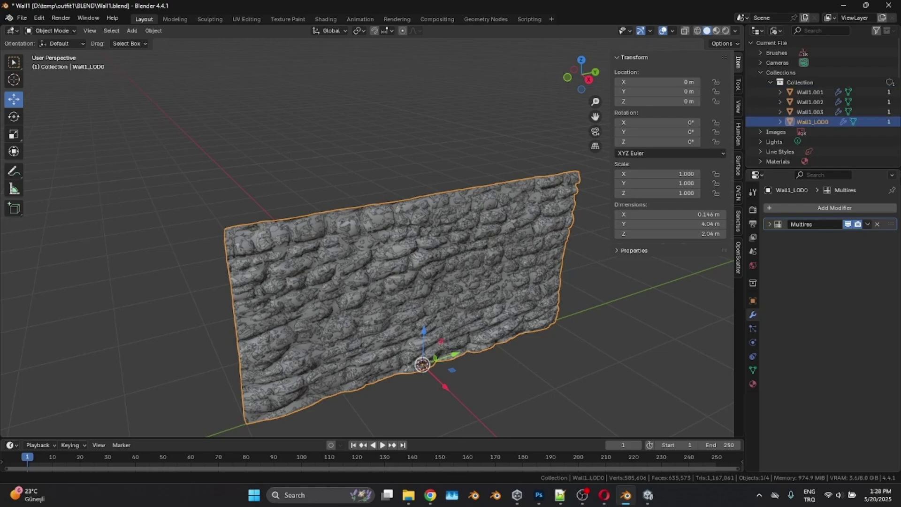
# Rename Wall1.001, the copy with the 0.1 Decimate ratio, as Wall1_LOD1
pyautogui.click(818, 92)
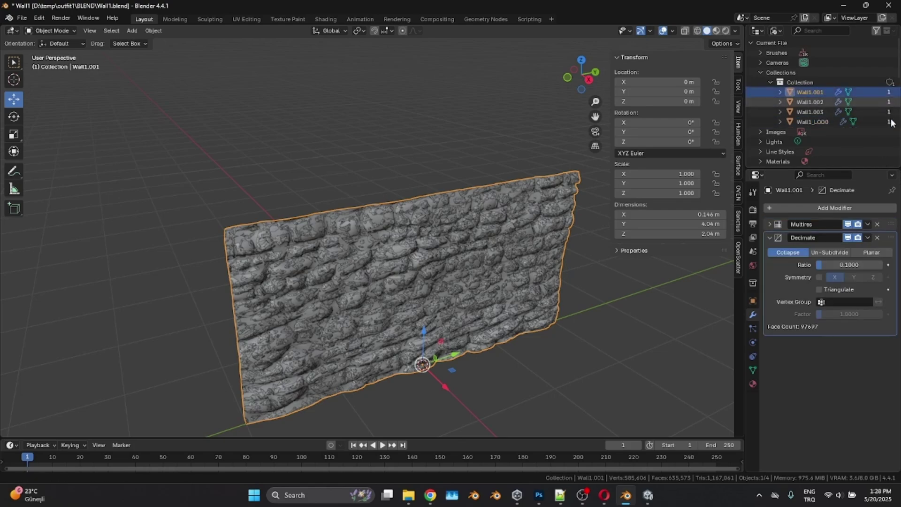
pyautogui.click(780, 92)
pyautogui.click(780, 92)
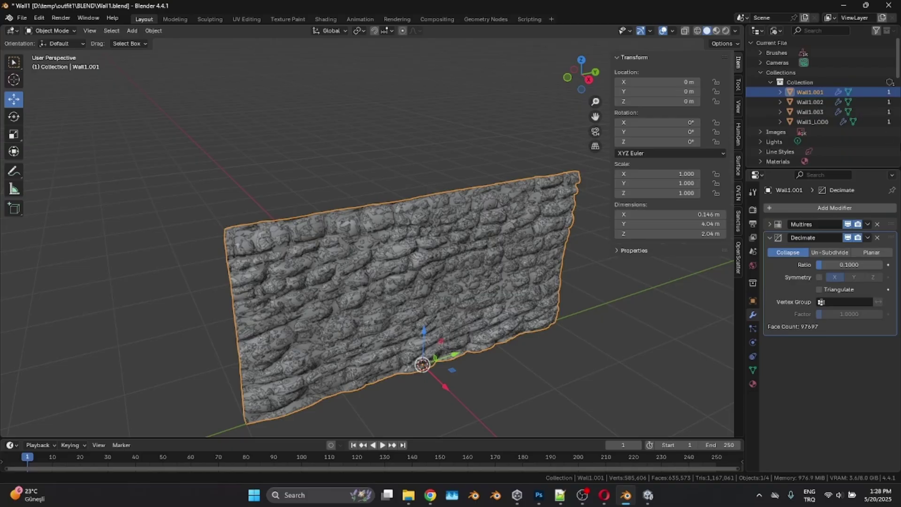
pyautogui.doubleClick(809, 92)
pyautogui.press('End')
pyautogui.press('Left')
pyautogui.press('Left')
pyautogui.press('Delete')
pyautogui.press('Delete')
pyautogui.press('BackSpace')
pyautogui.press('BackSpace')
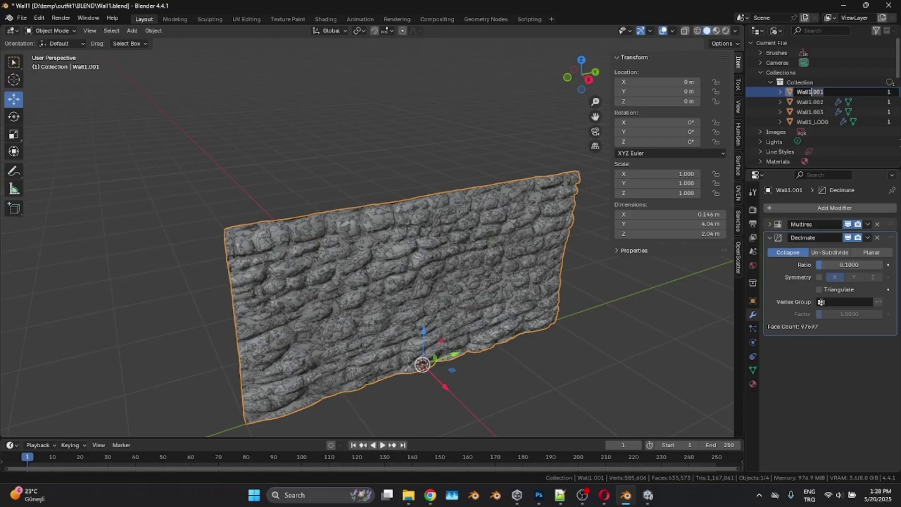
pyautogui.write('_LOD1')
pyautogui.press('Return')
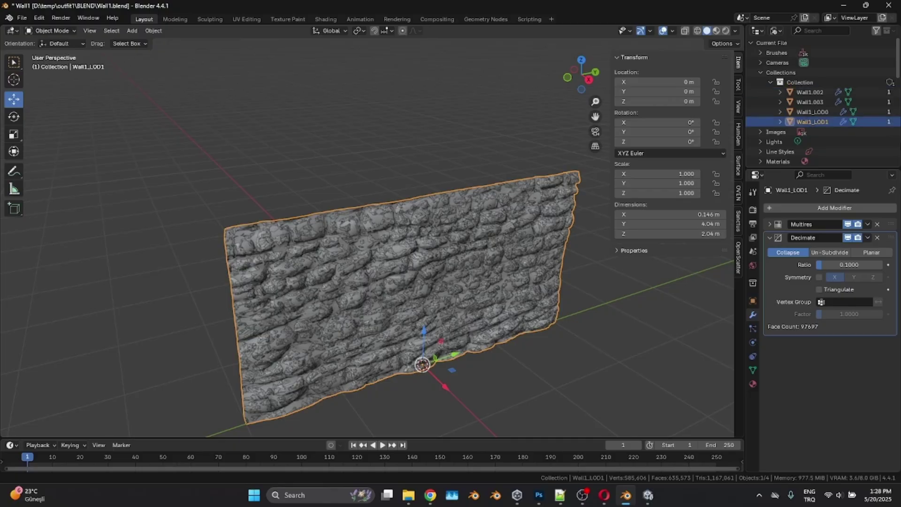
# Rename Wall1.002, the copy with the 0.01 Decimate ratio, as Wall1_LOD2
pyautogui.click(809, 93)
pyautogui.press('F2')
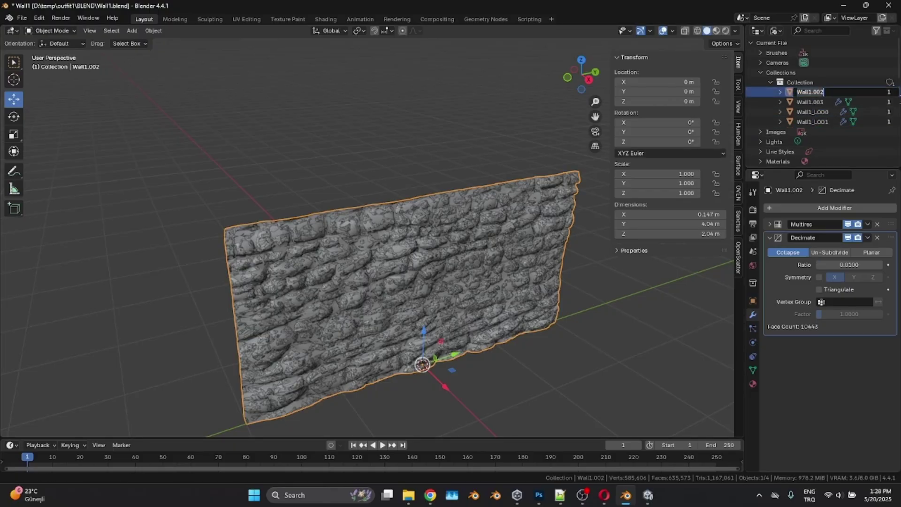
pyautogui.press('End')
pyautogui.press('BackSpace')
pyautogui.press('BackSpace')
pyautogui.press('BackSpace')
pyautogui.press('BackSpace')
pyautogui.write('_LOD2')
pyautogui.press('Return')
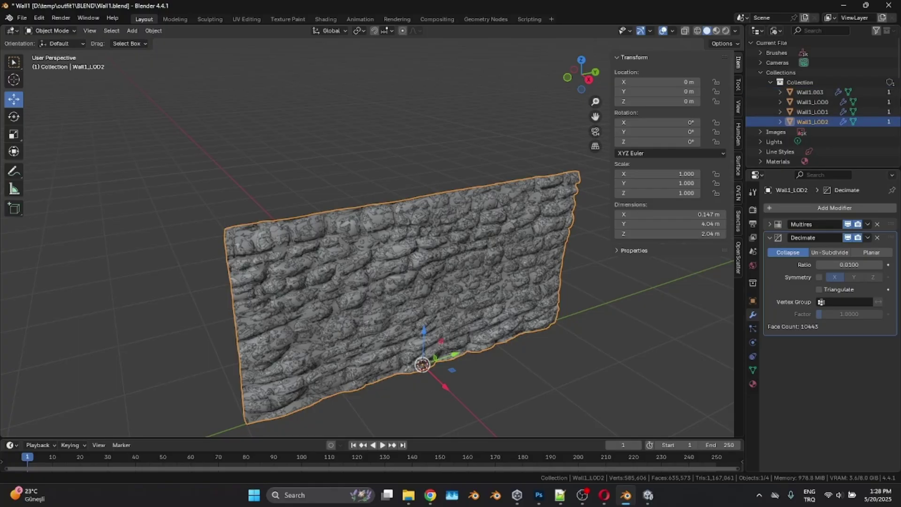
# Rename Wall1.003, the copy with the 0.003 Decimate ratio, as Wall1_LOD3
pyautogui.click(807, 92)
pyautogui.press('KP_Add')
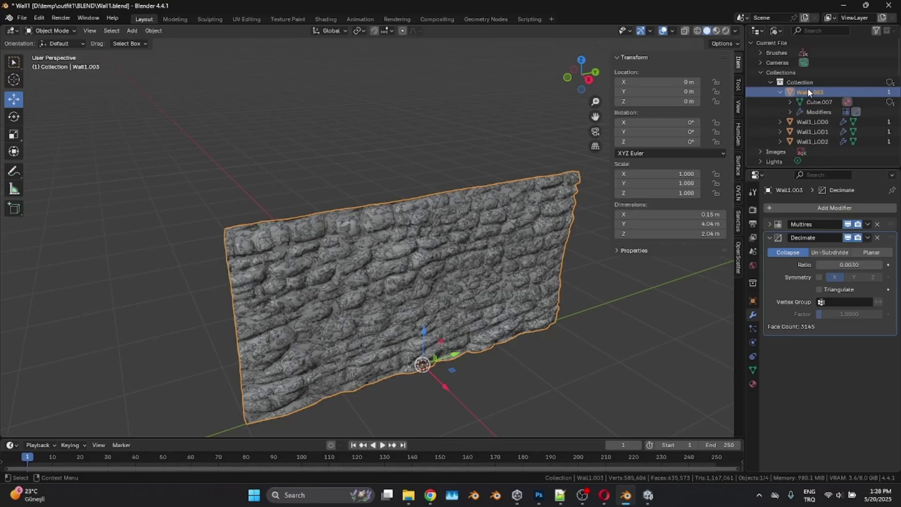
pyautogui.press('KP_Subtract')
pyautogui.doubleClick(807, 90)
pyautogui.hotkey('shift', 'Left')
pyautogui.hotkey('shift', 'Left')
pyautogui.hotkey('shift', 'Left')
pyautogui.hotkey('shift', 'Left')
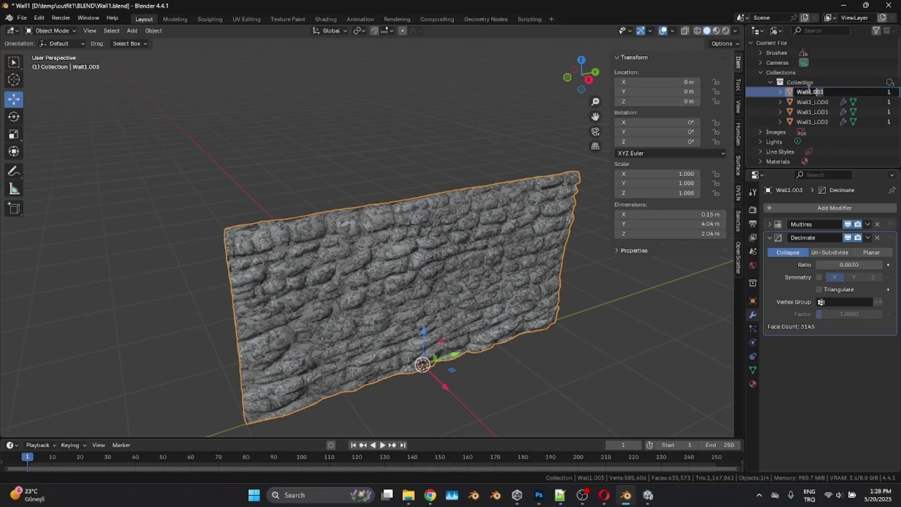
pyautogui.write('_LOD3')
pyautogui.press('Return')
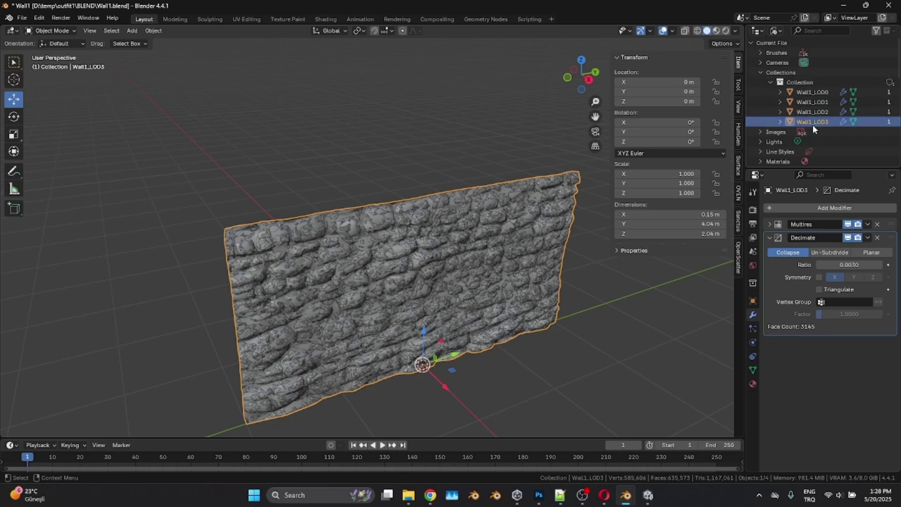
# Export the walls as Wall1.fbx in FBX format to the Unity 6 Test project's Assets\Models folder
pyautogui.click(21, 18)
pyautogui.moveTo(32, 167)
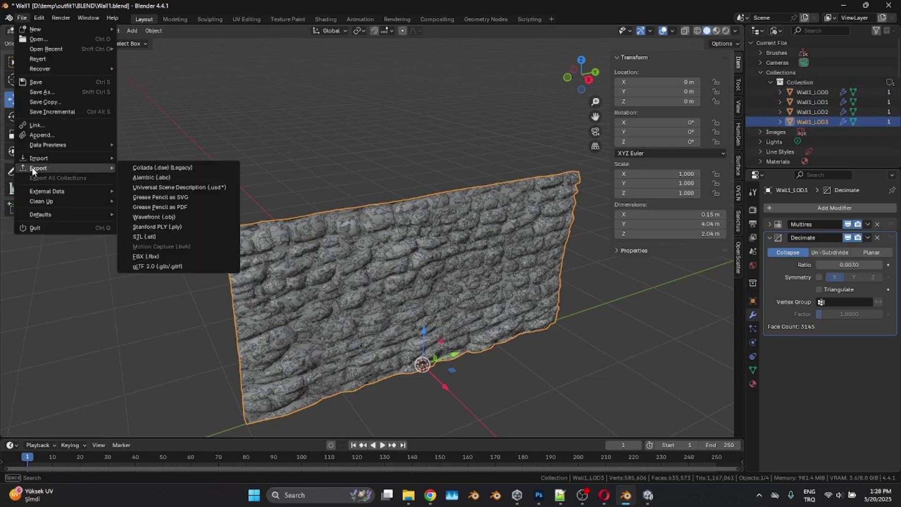
pyautogui.click(162, 256)
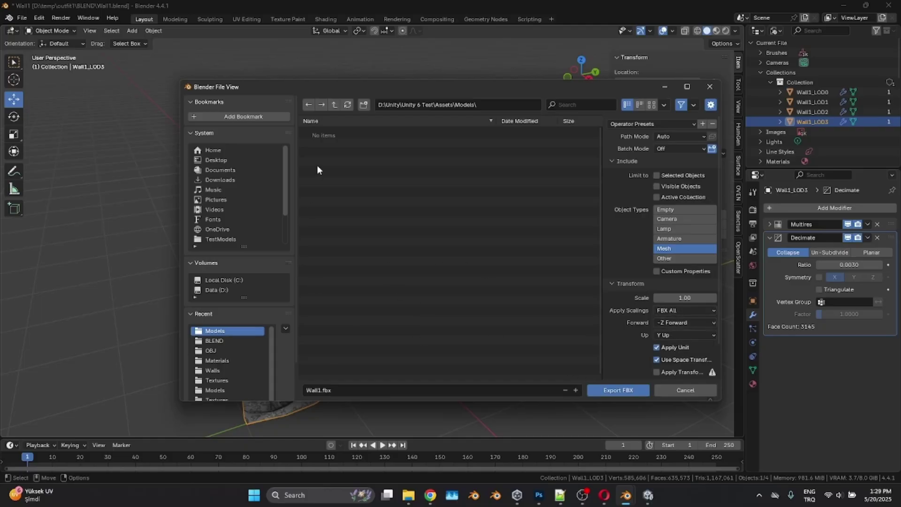
pyautogui.click(616, 392)
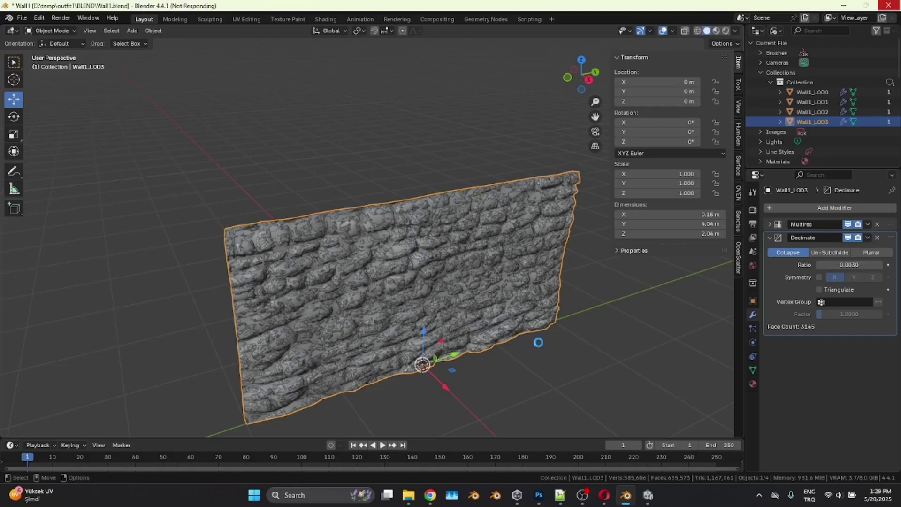
pyautogui.moveTo(505, 351); pyautogui.dragTo(525, 388, button='middle')
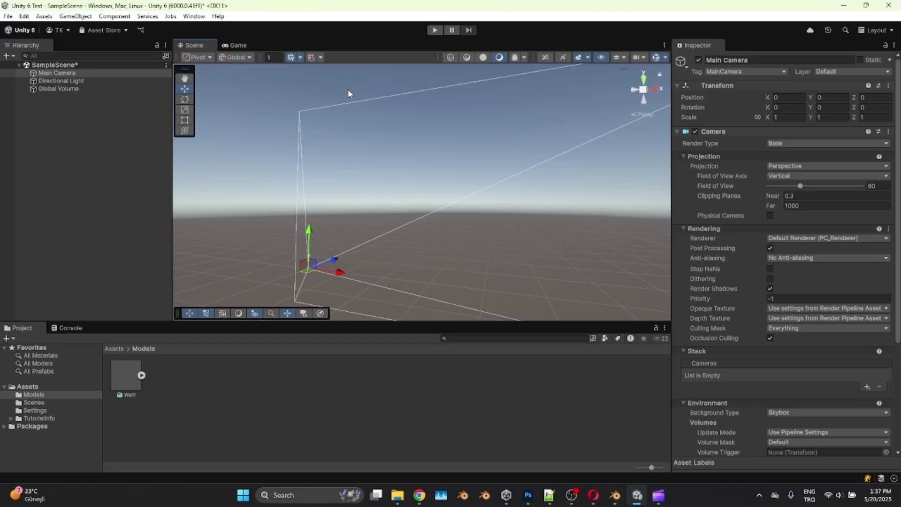
# In Unity, inspect the Directional Light and the empty scene's rendering statistics in the Game view, and return to the Scene view
pyautogui.click(88, 83)
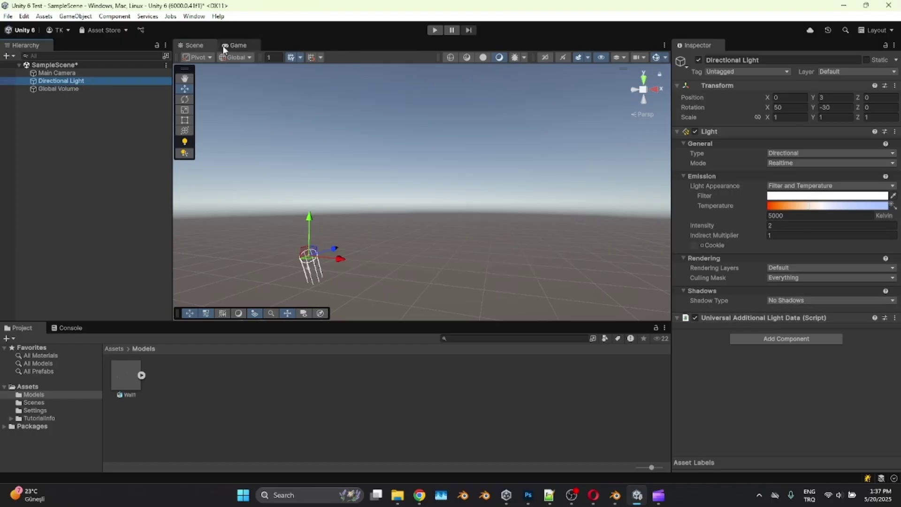
pyautogui.click(239, 43)
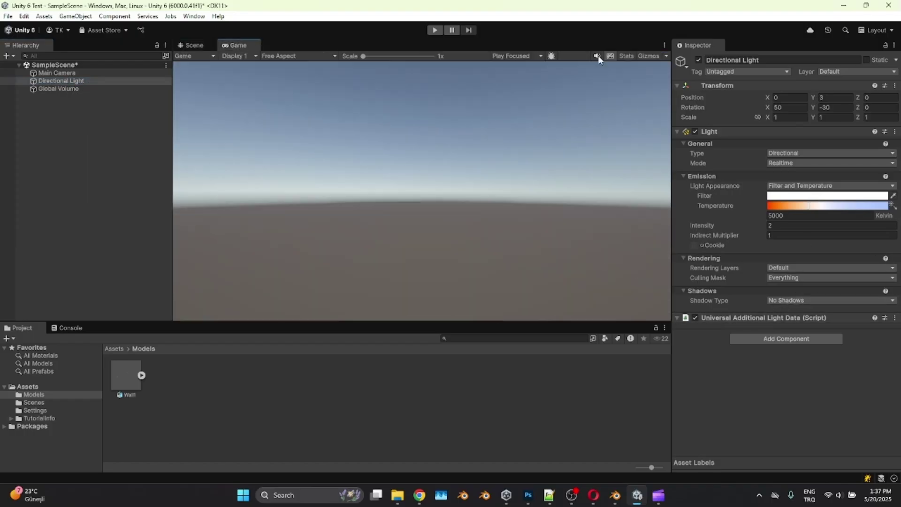
pyautogui.click(626, 55)
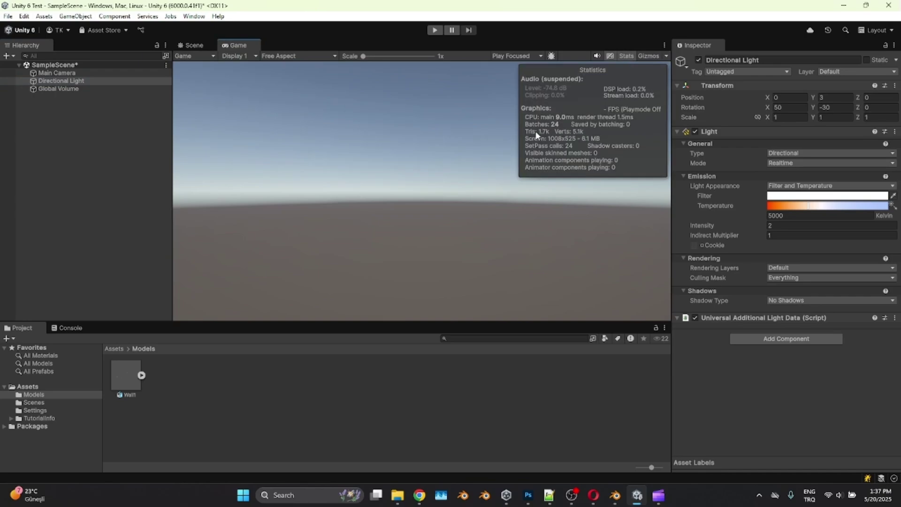
pyautogui.click(625, 56)
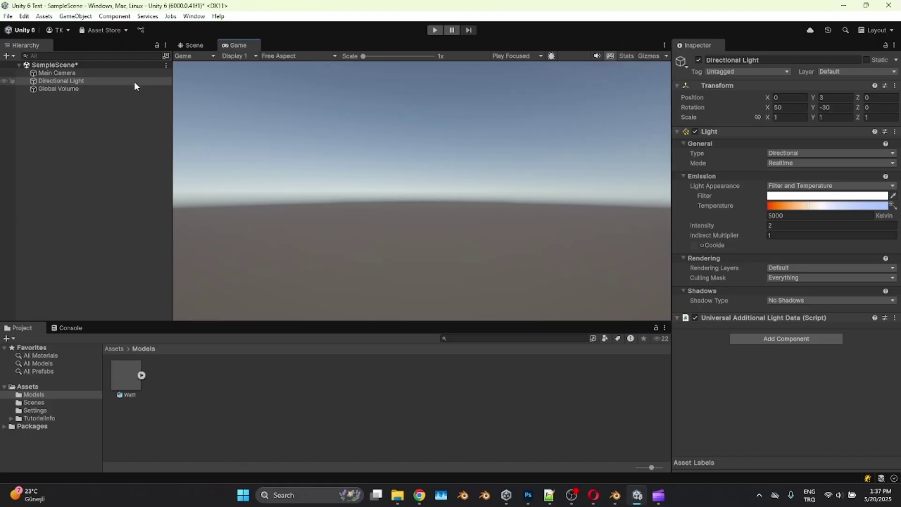
pyautogui.click(201, 46)
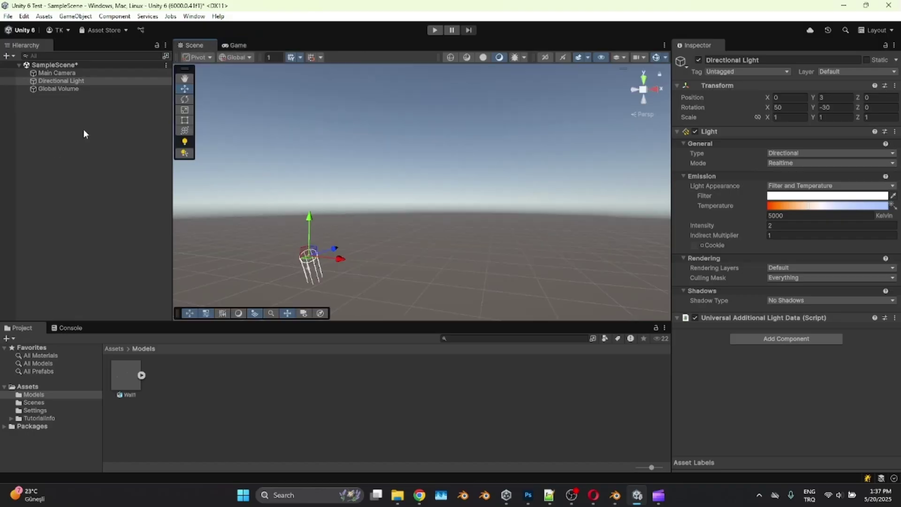
# Place the imported Wall1 model in the scene ahead of the Main Camera, at about X 4.8, Y 0, Z 18.06
pyautogui.click(131, 376)
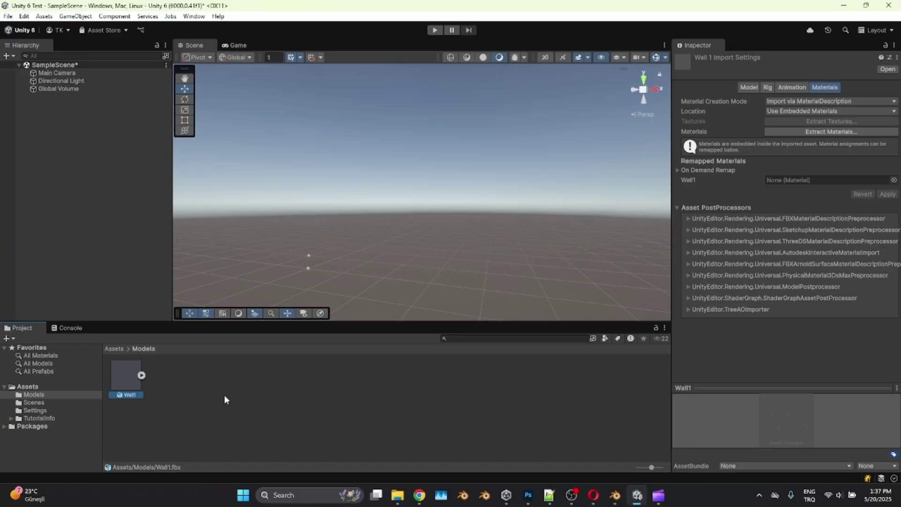
pyautogui.moveTo(284, 220); pyautogui.dragTo(328, 295, button='right')
pyautogui.moveTo(307, 271); pyautogui.dragTo(389, 195, button='middle')
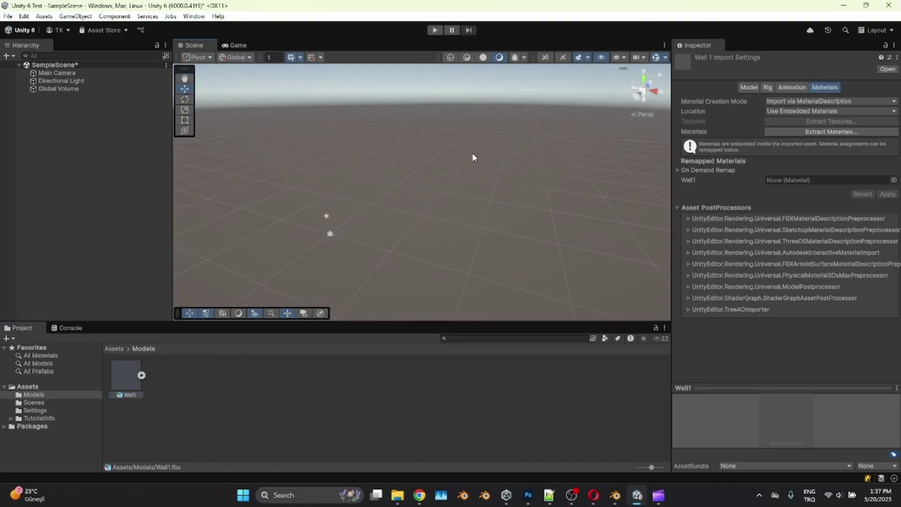
pyautogui.doubleClick(34, 74)
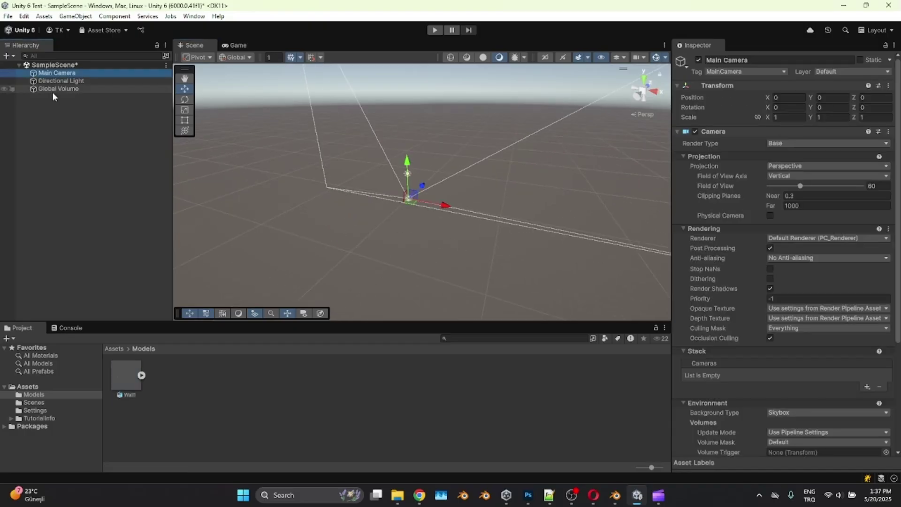
pyautogui.keyDown('alt'); pyautogui.moveTo(512, 148); pyautogui.dragTo(399, 221); pyautogui.keyUp('alt')
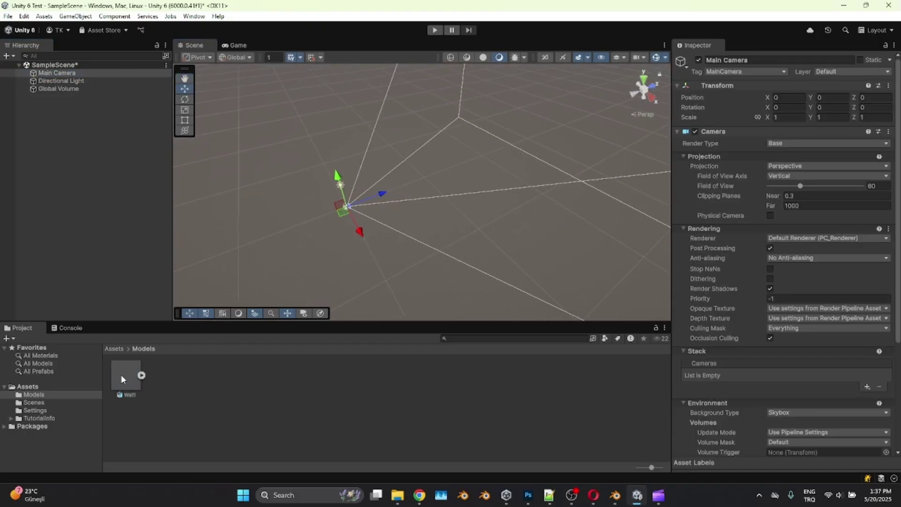
pyautogui.moveTo(497, 182); pyautogui.dragTo(634, 199)
pyautogui.press('e')
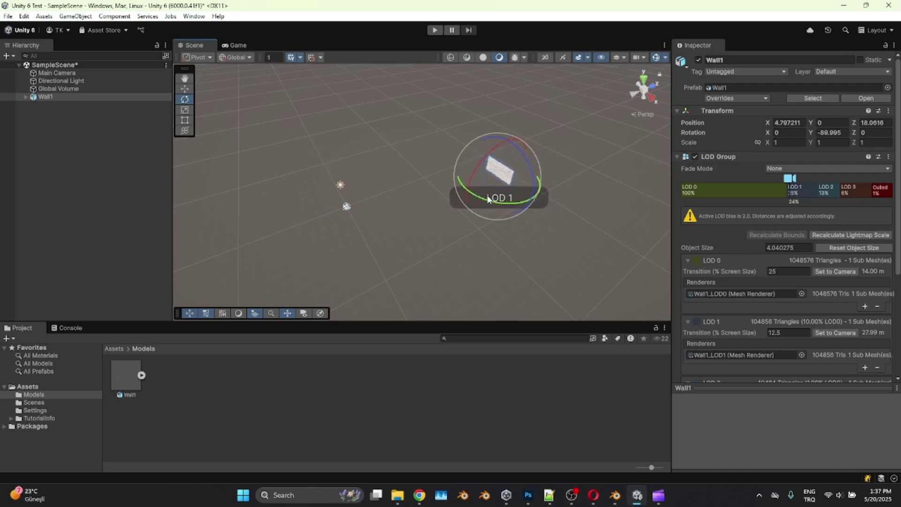
# Raise Wall1 along the Y axis to about 1.11 and check it through the camera in the Game view
pyautogui.scroll(2, 507, 208)
pyautogui.keyDown('alt'); pyautogui.moveTo(541, 205); pyautogui.dragTo(484, 210); pyautogui.keyUp('alt')
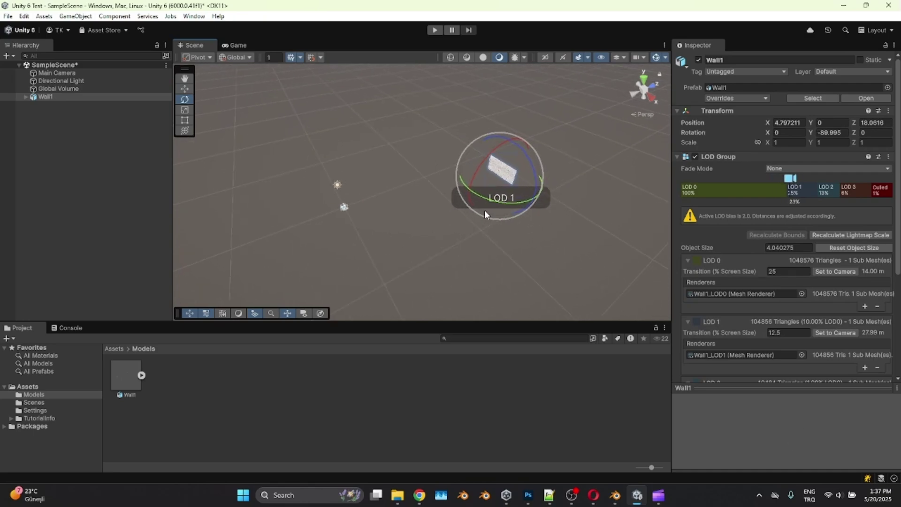
pyautogui.press('f')
pyautogui.keyDown('alt'); pyautogui.moveTo(518, 180); pyautogui.dragTo(585, 157); pyautogui.keyUp('alt')
pyautogui.press('w')
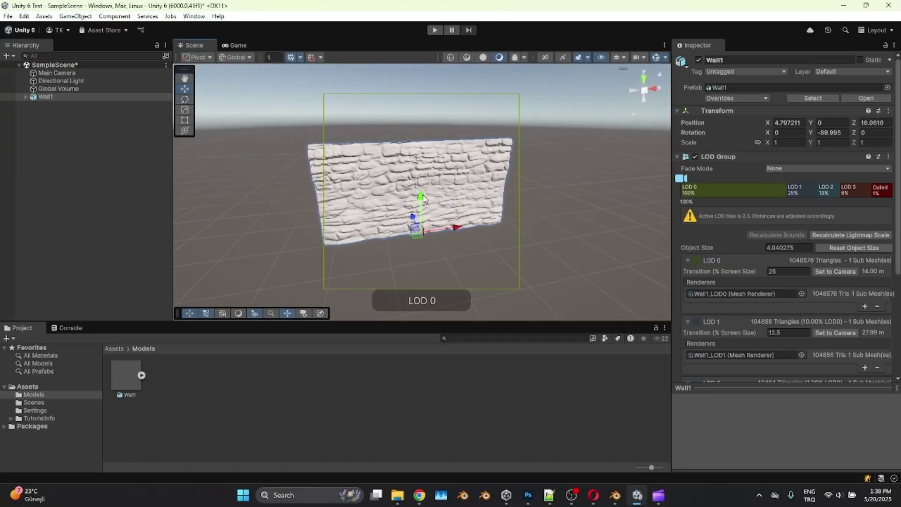
pyautogui.moveTo(416, 187); pyautogui.dragTo(226, 77)
pyautogui.click(236, 45)
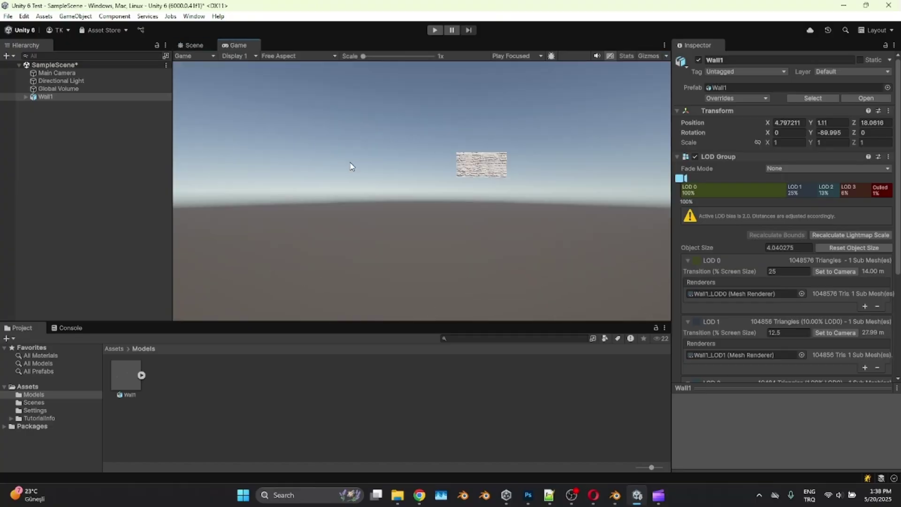
# Position the Main Camera directly in front of the wall at about X 4.65, Y 2.3, Z 15.61
pyautogui.click(52, 73)
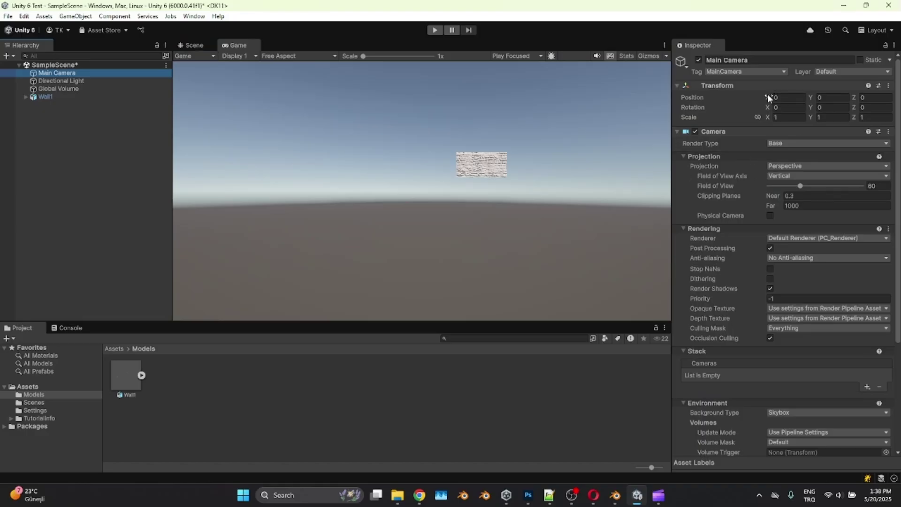
pyautogui.moveTo(853, 99); pyautogui.dragTo(301, 46)
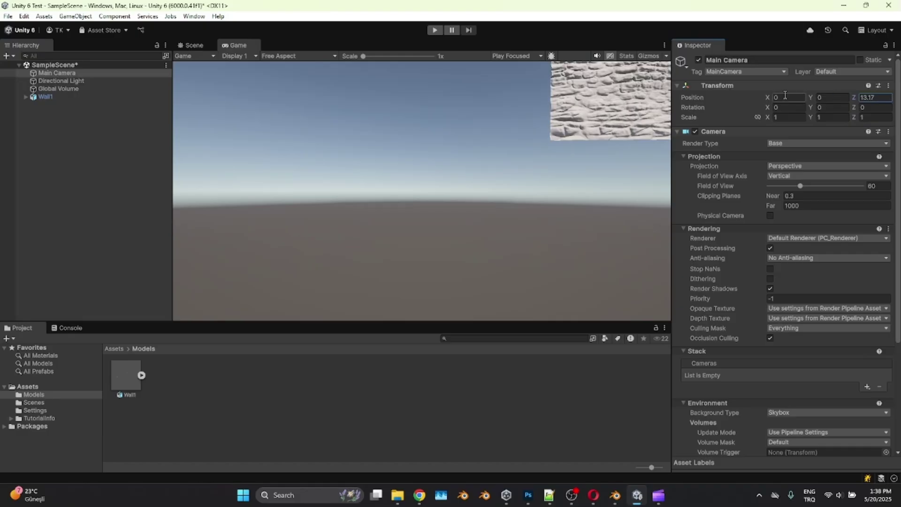
pyautogui.moveTo(767, 100); pyautogui.dragTo(877, 91)
pyautogui.click(827, 97)
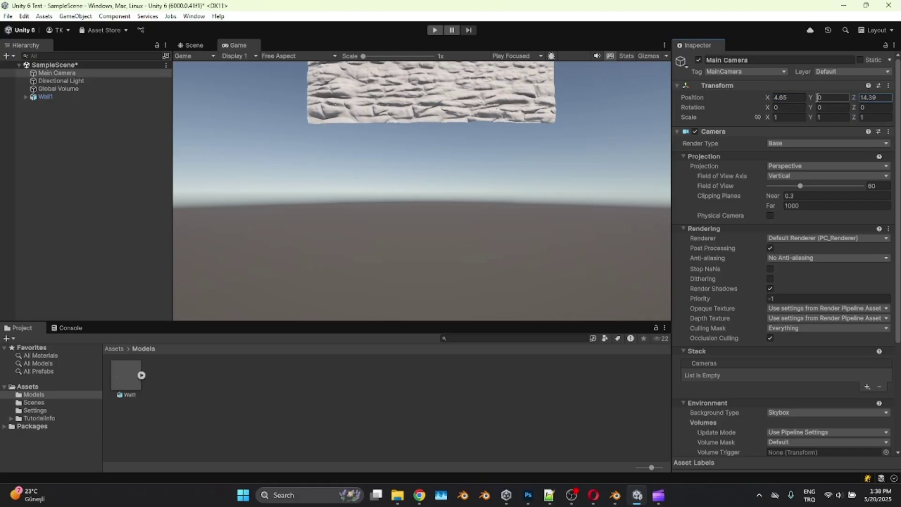
pyautogui.write('2.7')
pyautogui.press('BackSpace')
pyautogui.write('3')
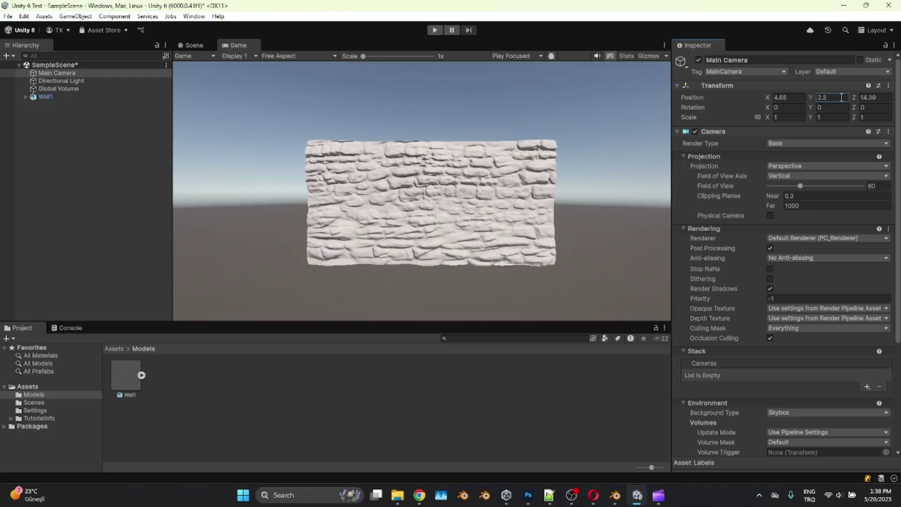
pyautogui.moveTo(853, 97); pyautogui.dragTo(878, 92)
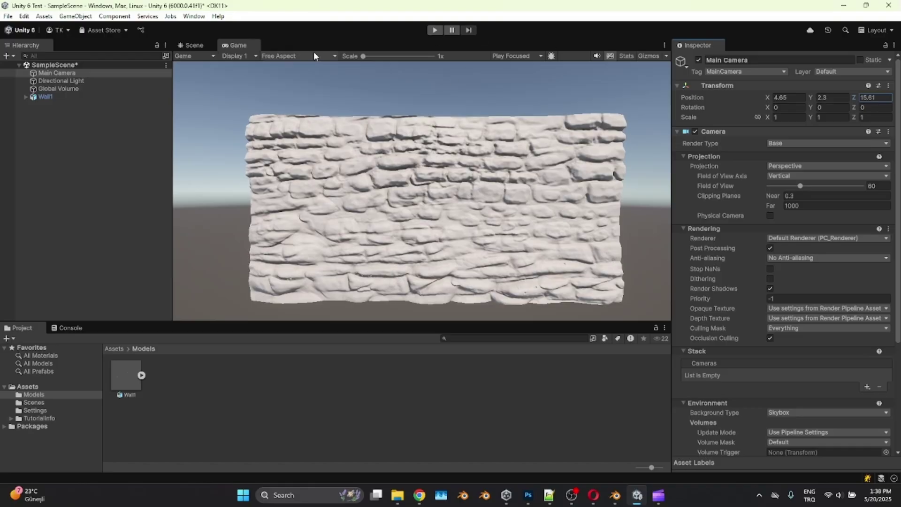
# Review Wall1's LOD Group and set the transitions to about 56% for LOD 0, 28% for LOD 1 and 11% for LOD 2
pyautogui.click(47, 96)
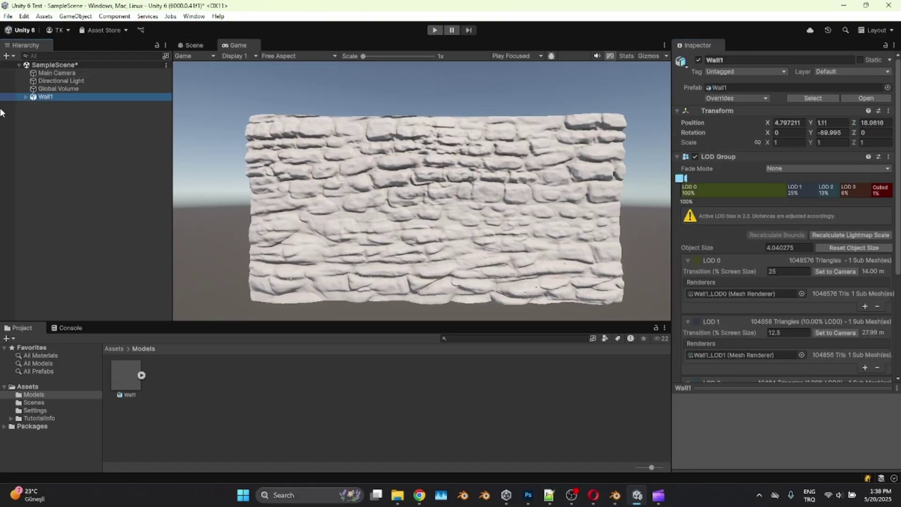
pyautogui.press('Right')
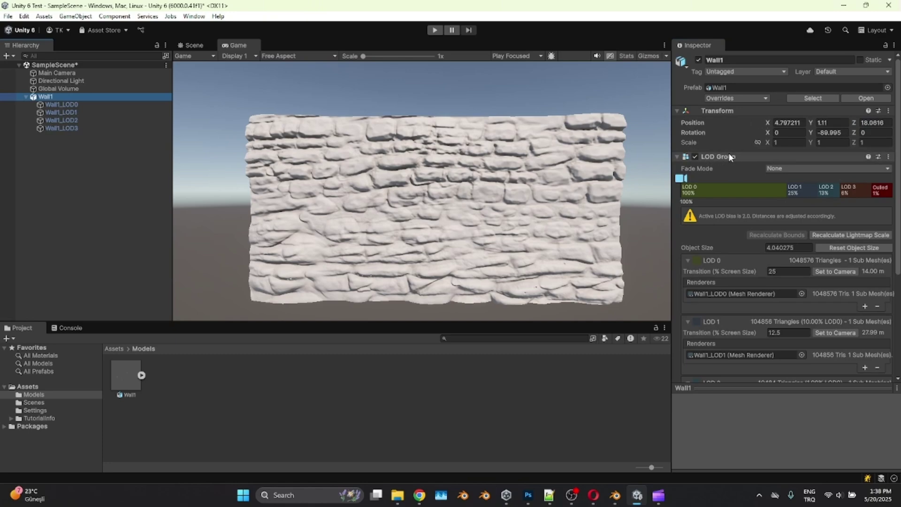
pyautogui.scroll(-4, 742, 241)
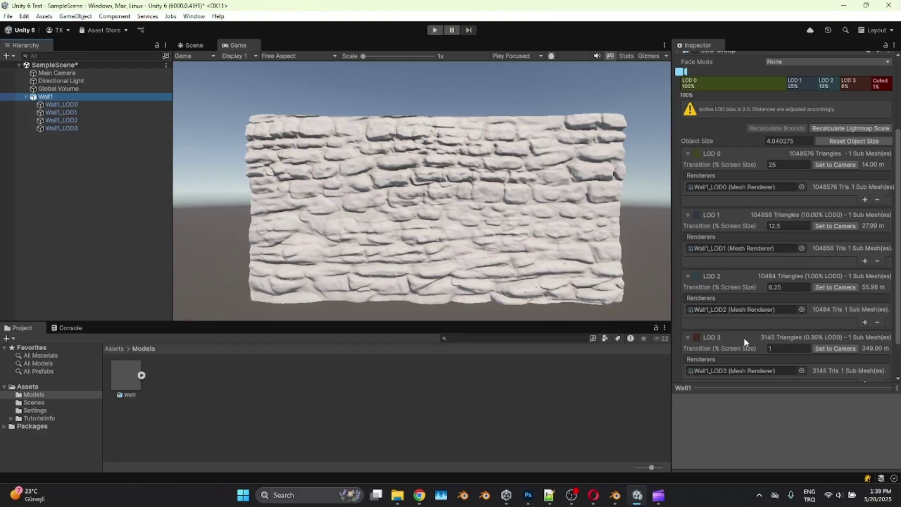
pyautogui.scroll(2, 838, 322)
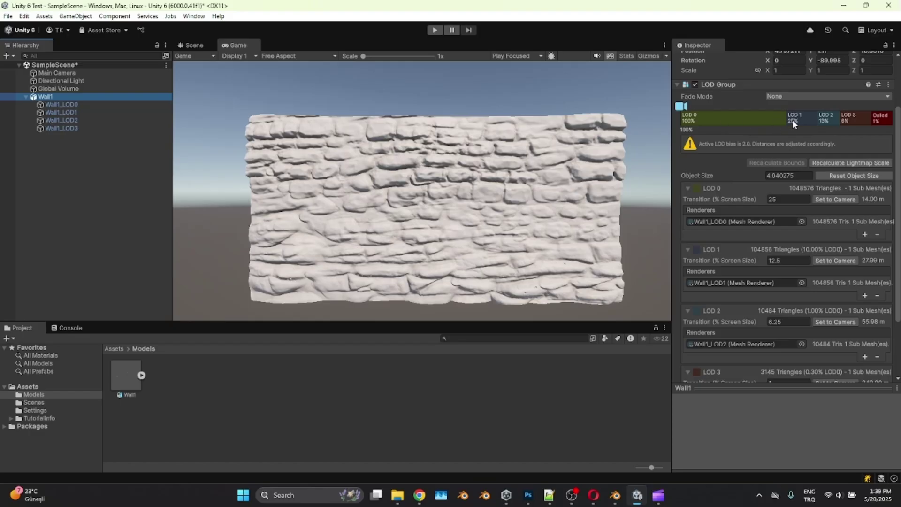
pyautogui.moveTo(791, 120); pyautogui.dragTo(733, 120)
pyautogui.click(196, 45)
pyautogui.moveTo(821, 117); pyautogui.dragTo(780, 116)
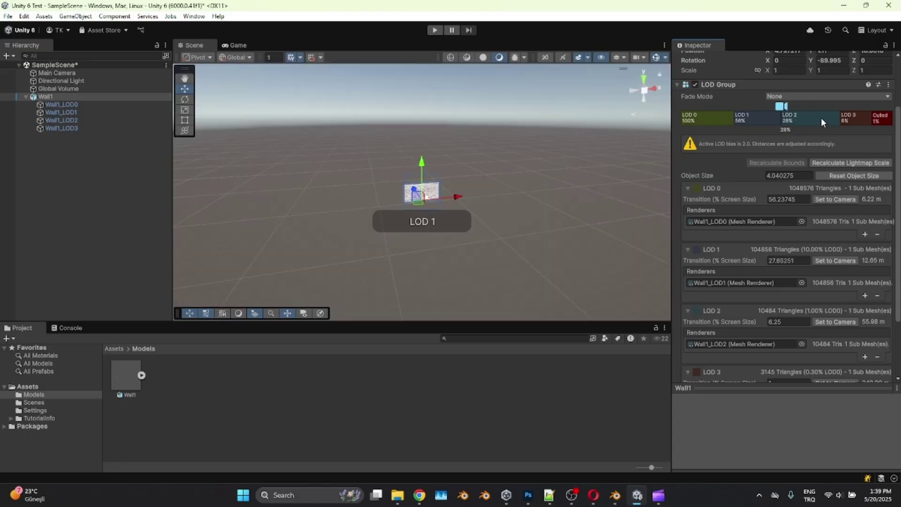
pyautogui.moveTo(835, 119); pyautogui.dragTo(824, 118)
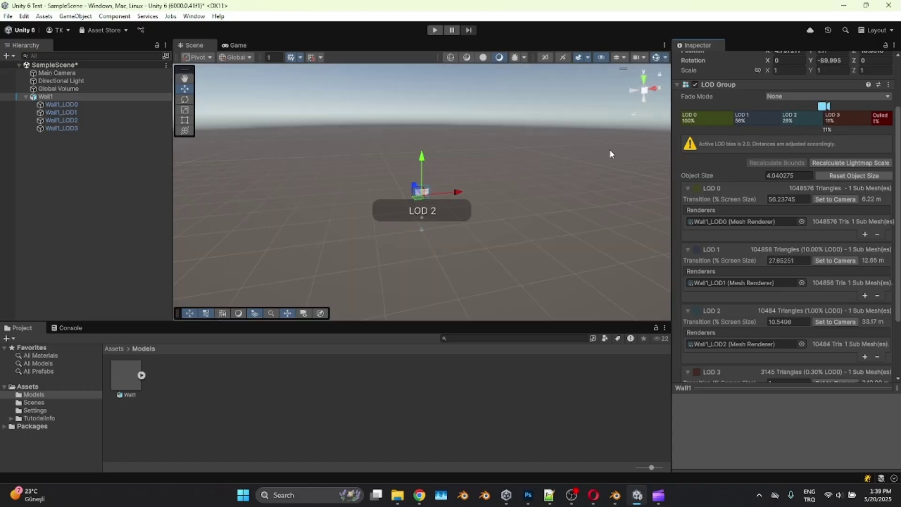
# Test the LOD switching in play mode with statistics shown, moving the Main Camera back to about Z 9.2, and stop playing
pyautogui.click(236, 45)
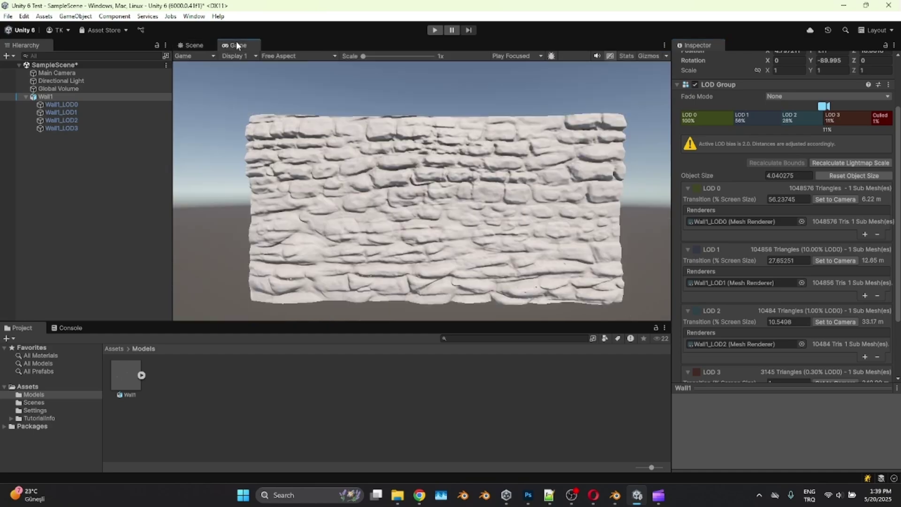
pyautogui.click(435, 31)
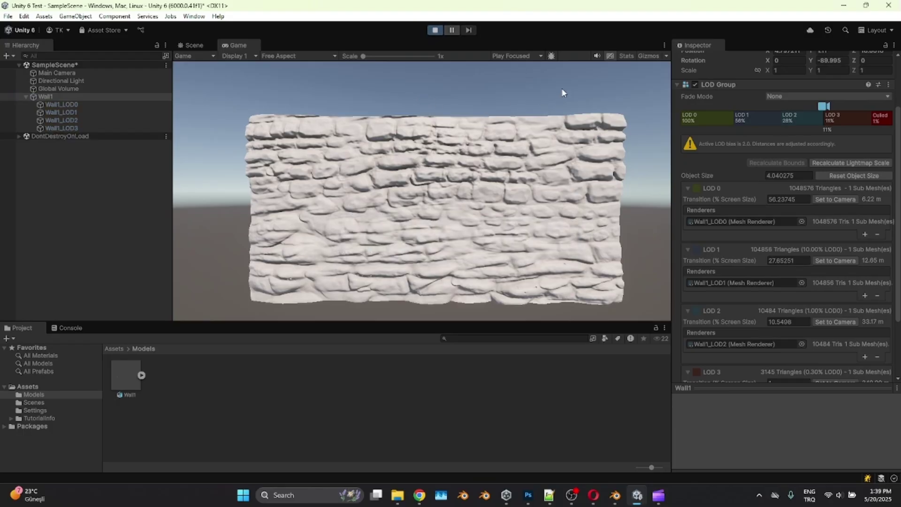
pyautogui.click(626, 55)
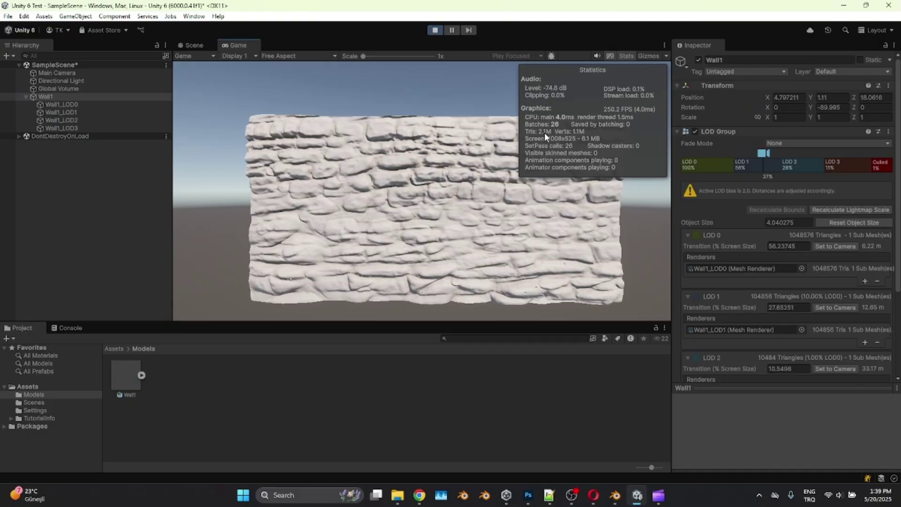
pyautogui.click(57, 73)
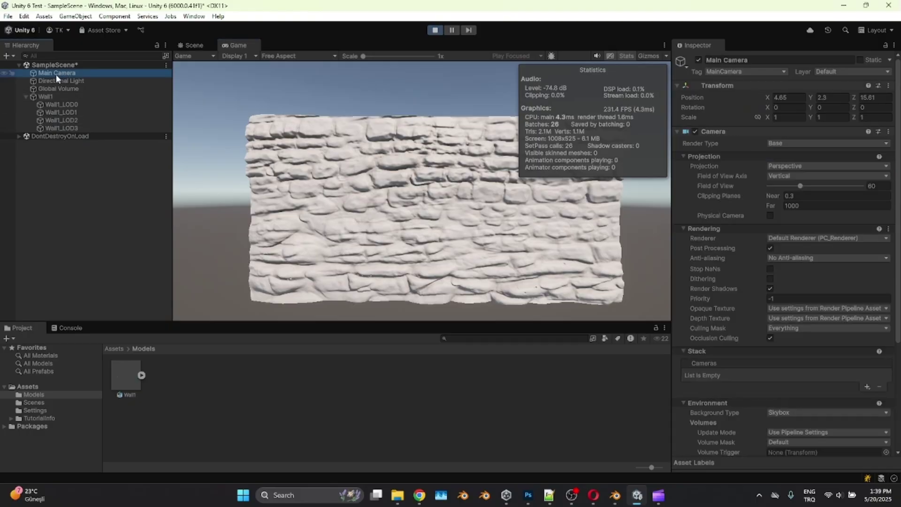
pyautogui.moveTo(854, 95); pyautogui.dragTo(857, 95)
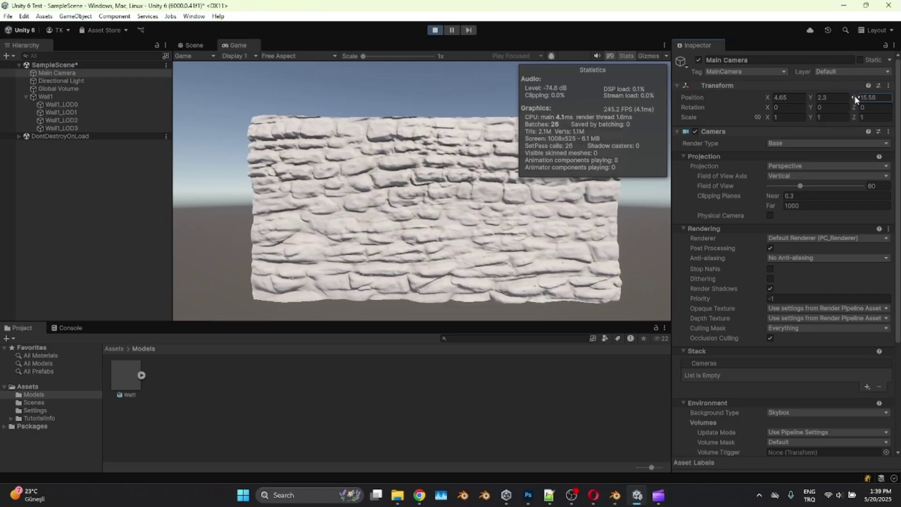
pyautogui.moveTo(854, 96); pyautogui.dragTo(821, 102)
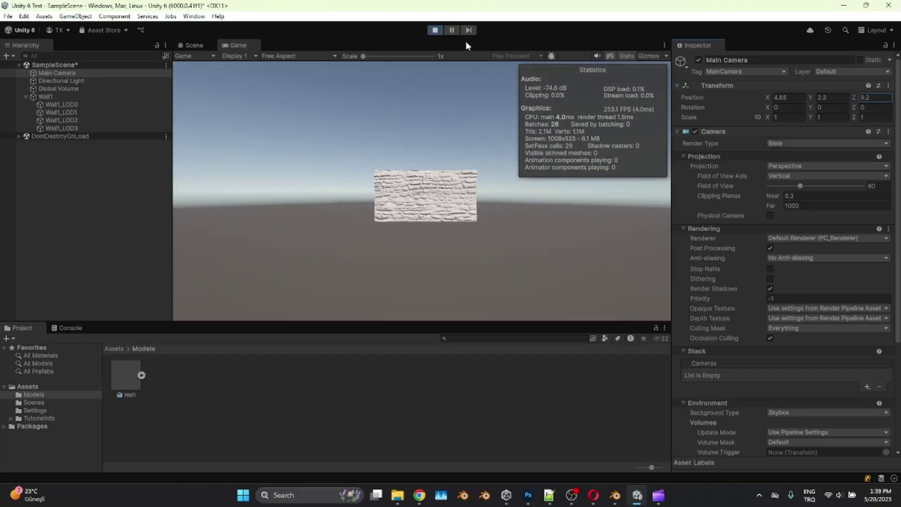
pyautogui.click(433, 30)
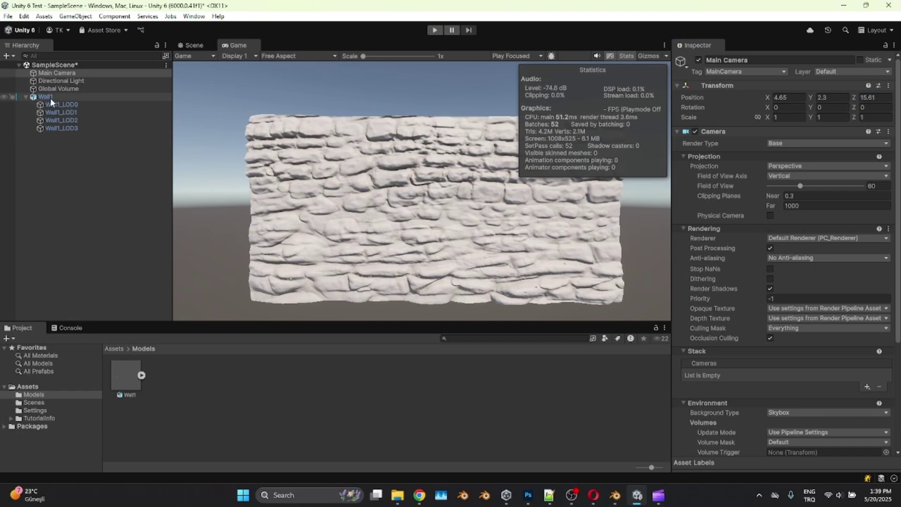
# Set Wall1's LOD transitions to about 73% for LOD 0 and 43% for LOD 1
pyautogui.click(50, 97)
pyautogui.moveTo(730, 188); pyautogui.dragTo(711, 191)
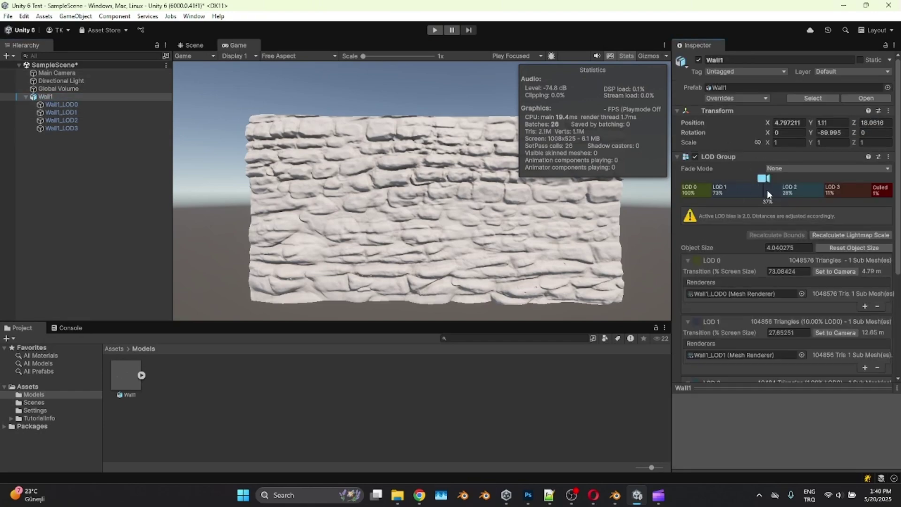
pyautogui.moveTo(779, 190); pyautogui.dragTo(753, 187)
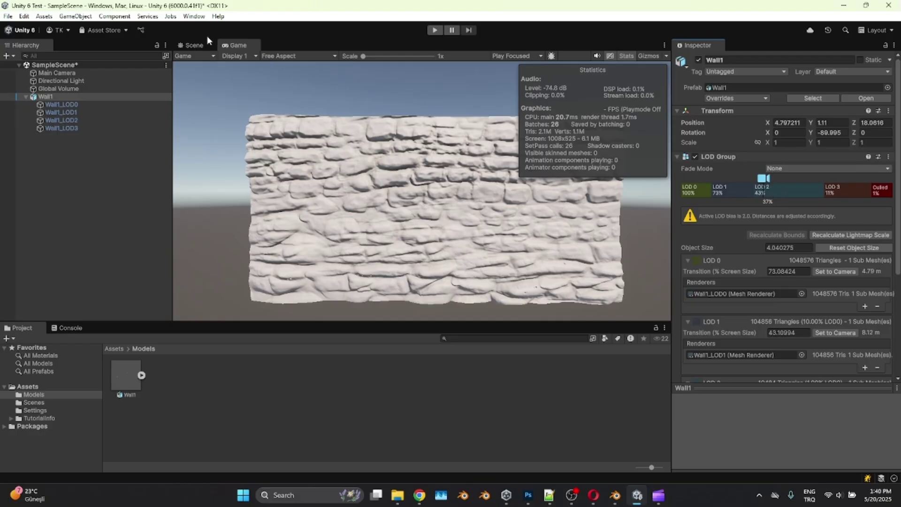
# Run the scene and move the Main Camera along Z, back to about 0.4 and forward again, comparing triangle counts in the statistics
pyautogui.click(435, 29)
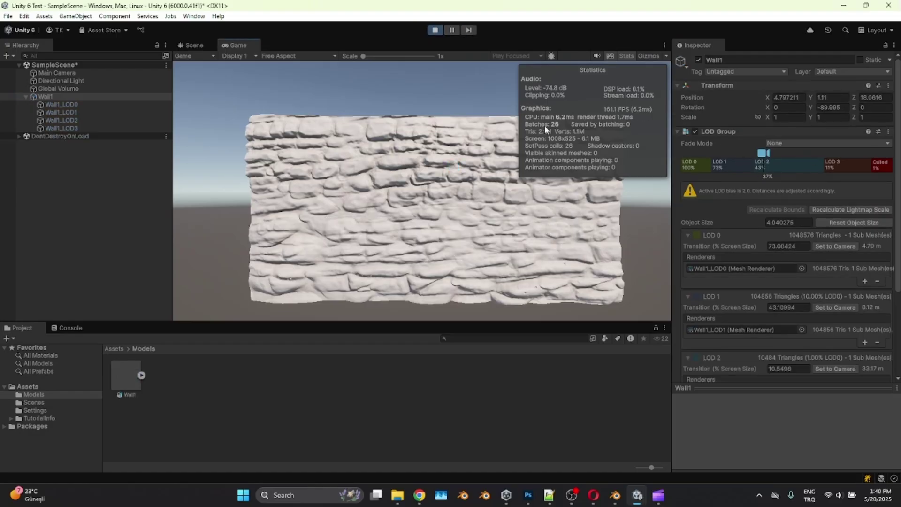
pyautogui.click(57, 73)
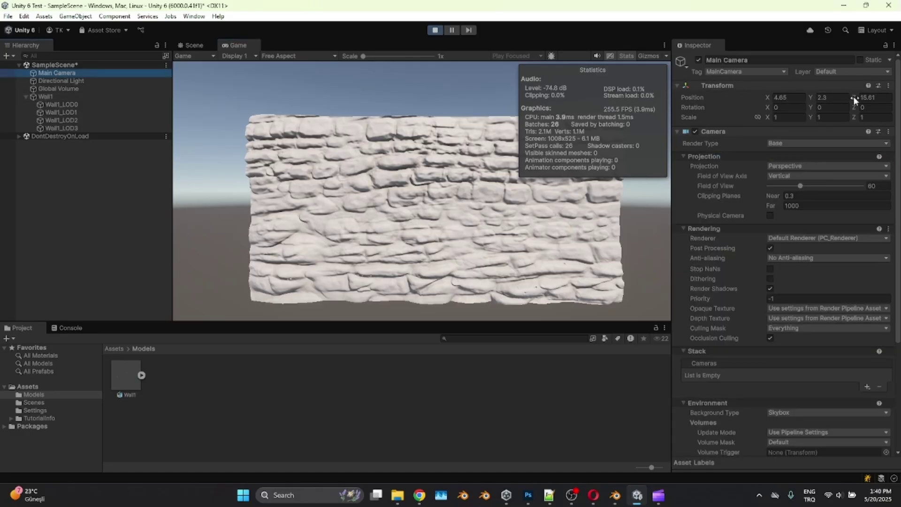
pyautogui.moveTo(853, 97); pyautogui.dragTo(747, 122)
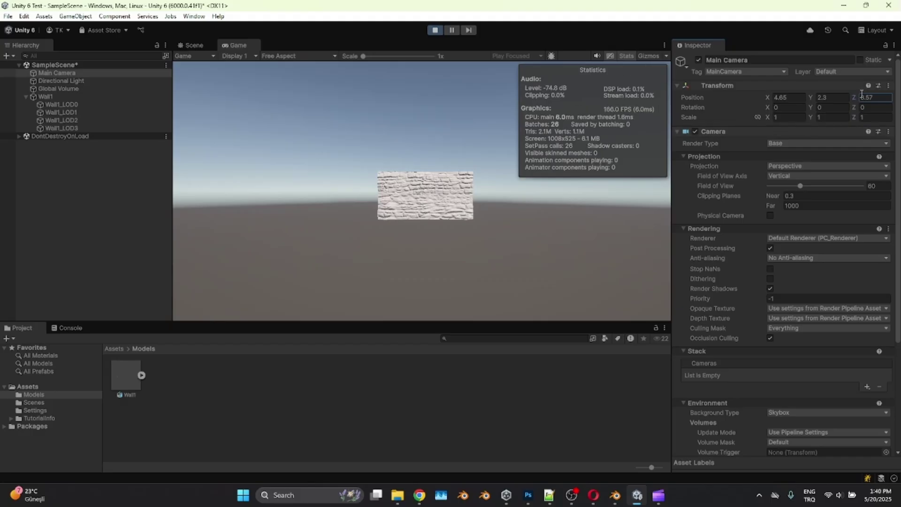
pyautogui.moveTo(852, 94); pyautogui.dragTo(820, 102)
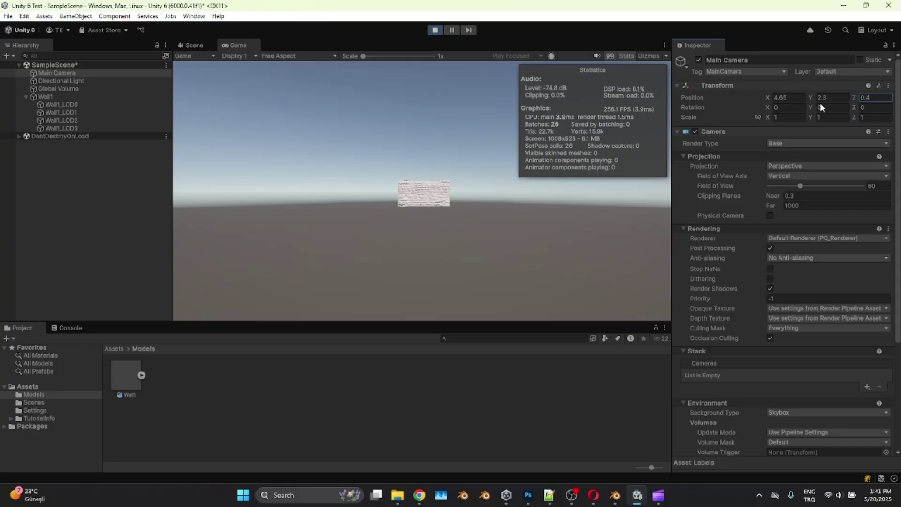
pyautogui.write('6.4')
pyautogui.moveTo(849, 98); pyautogui.dragTo(769, 117)
pyautogui.moveTo(708, 142); pyautogui.dragTo(429, 36)
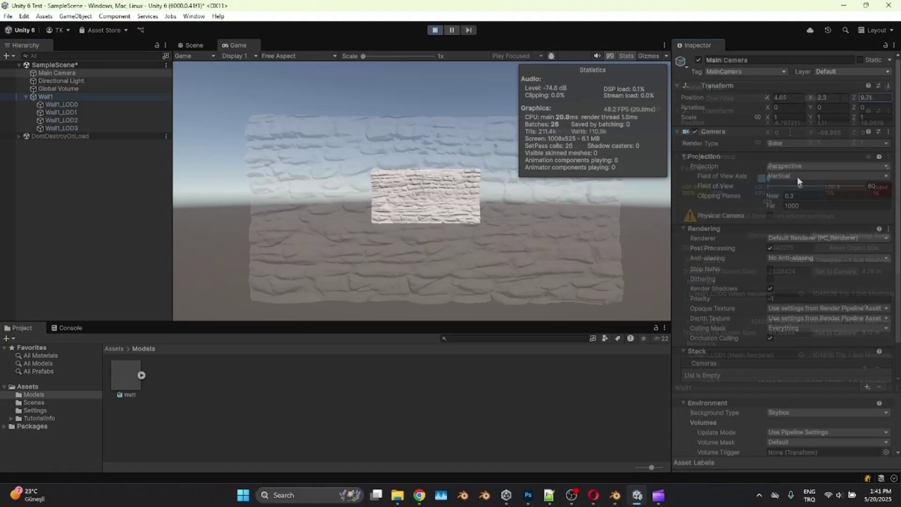
# Set Wall1's LOD 0 to LOD 3 transitions to about 85%, 58%, 21% and 5%, and retest the switching in play mode with statistics hidden
pyautogui.moveTo(798, 176); pyautogui.dragTo(840, 181)
pyautogui.click(626, 57)
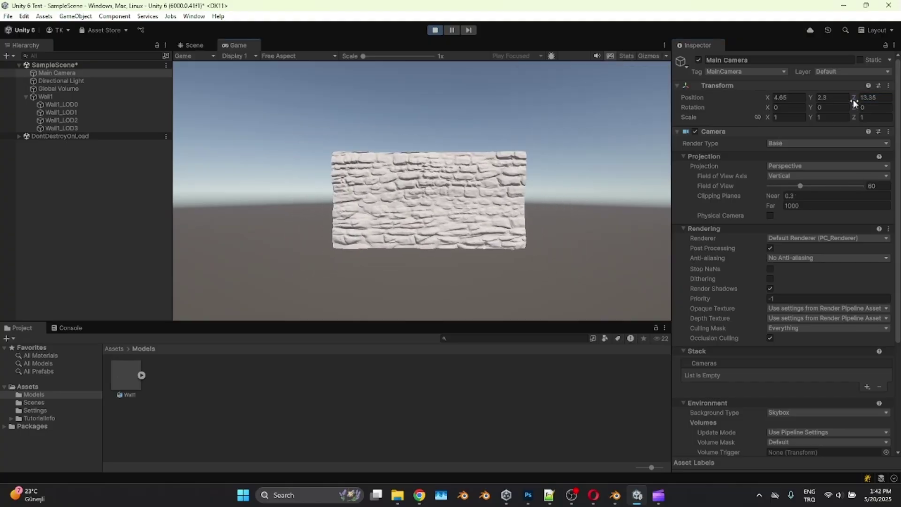
pyautogui.moveTo(853, 99); pyautogui.dragTo(798, 109)
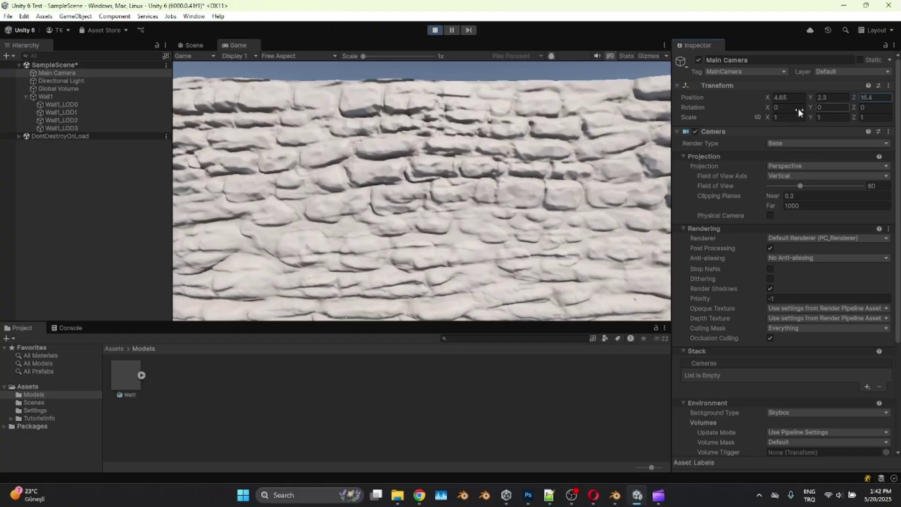
pyautogui.click(429, 29)
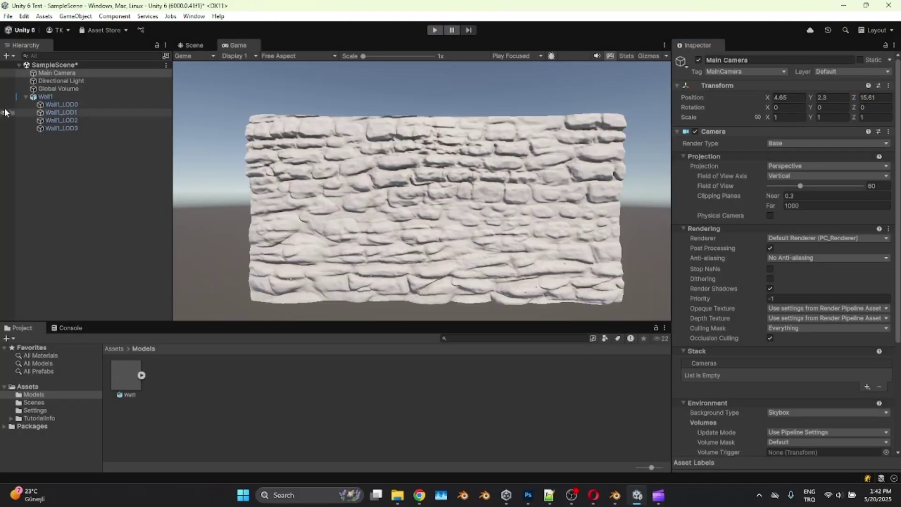
# Set the Fade Mode of Wall1's LOD Group to Cross Fade with Animate Cross-fading enabled
pyautogui.click(39, 97)
pyautogui.click(800, 168)
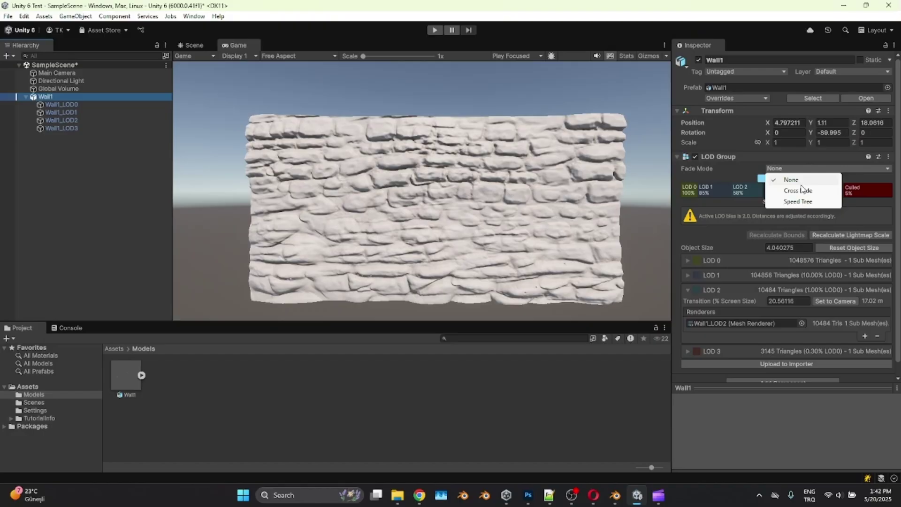
pyautogui.click(800, 189)
pyautogui.click(768, 178)
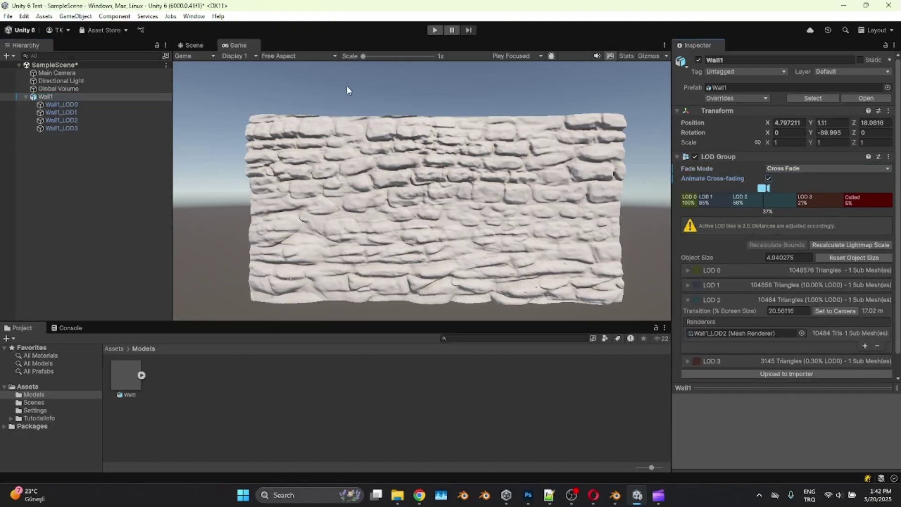
# Run the scene and move the Main Camera away from the wall to about Z 6.8 to examine the cross-fading between LODs
pyautogui.click(435, 29)
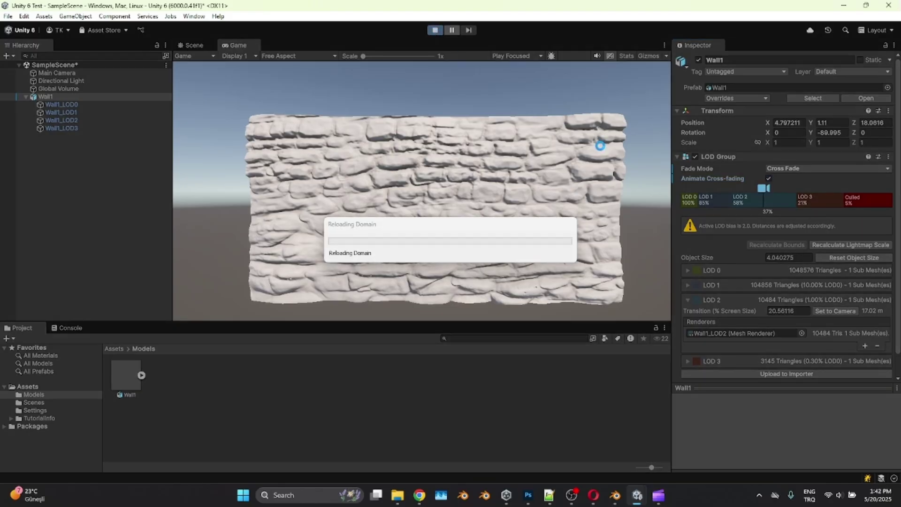
pyautogui.click(71, 72)
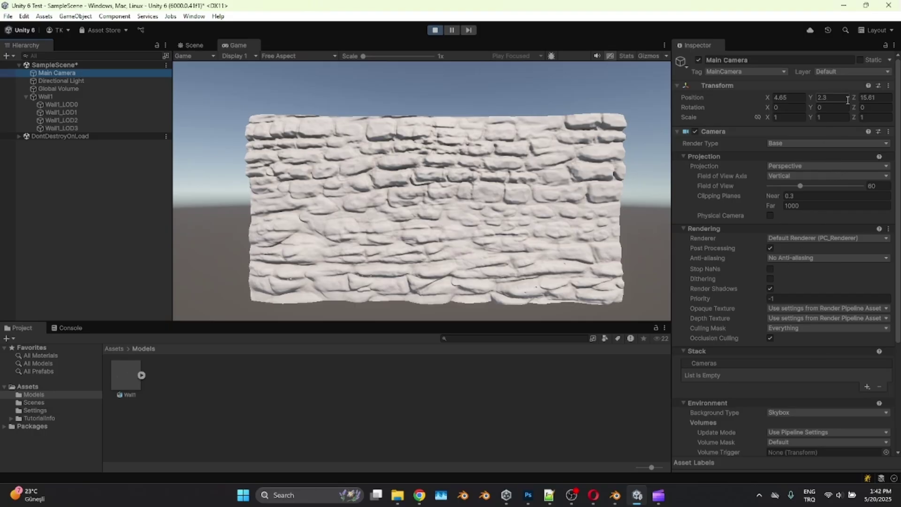
pyautogui.moveTo(855, 94); pyautogui.dragTo(758, 115)
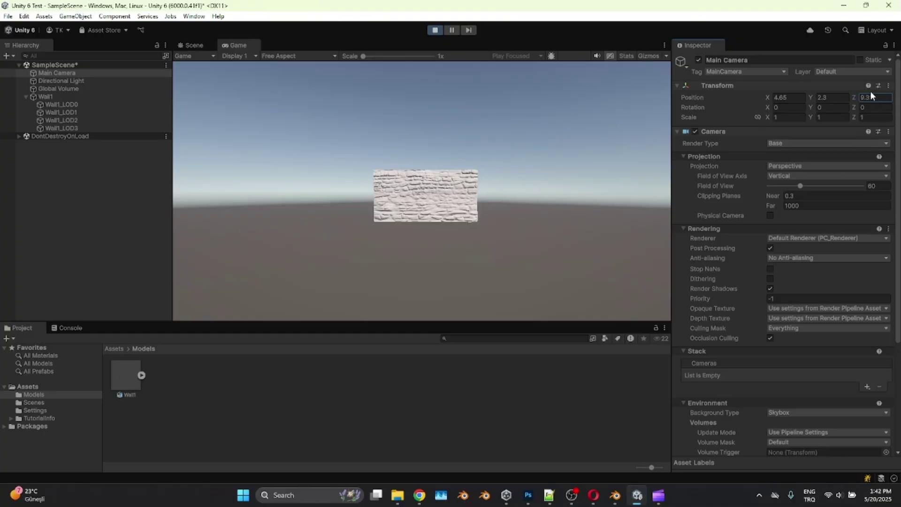
pyautogui.moveTo(860, 95); pyautogui.dragTo(858, 96)
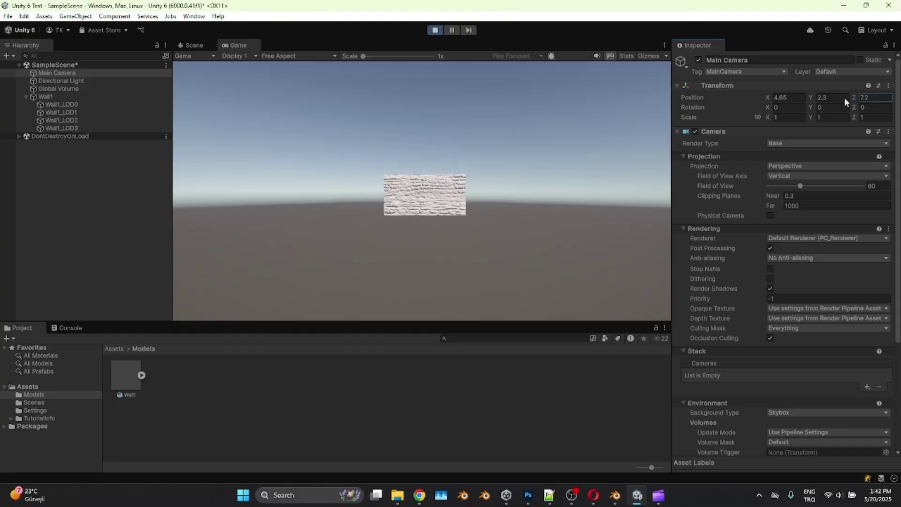
pyautogui.moveTo(826, 101); pyautogui.dragTo(841, 95)
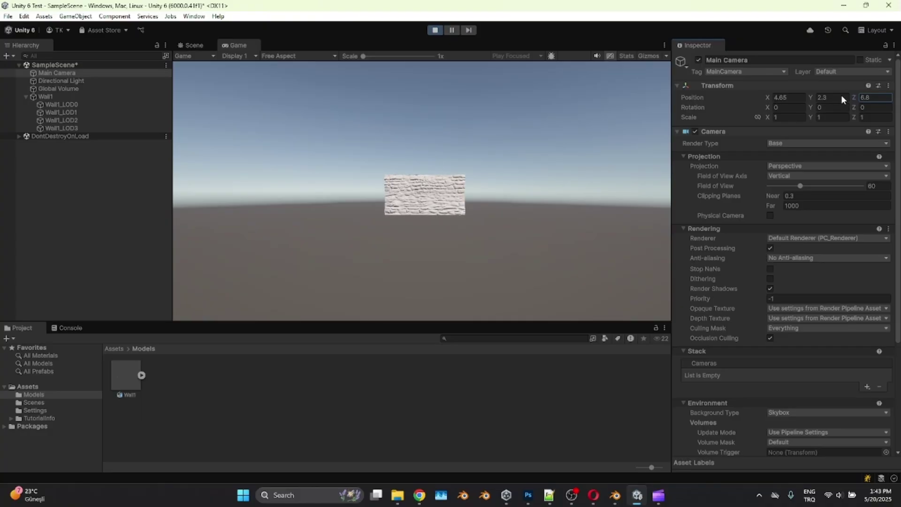
# Move the Main Camera back toward the wall to about Z 15.2 to examine the cross-fading, and stop the scene
pyautogui.moveTo(840, 95); pyautogui.dragTo(877, 91)
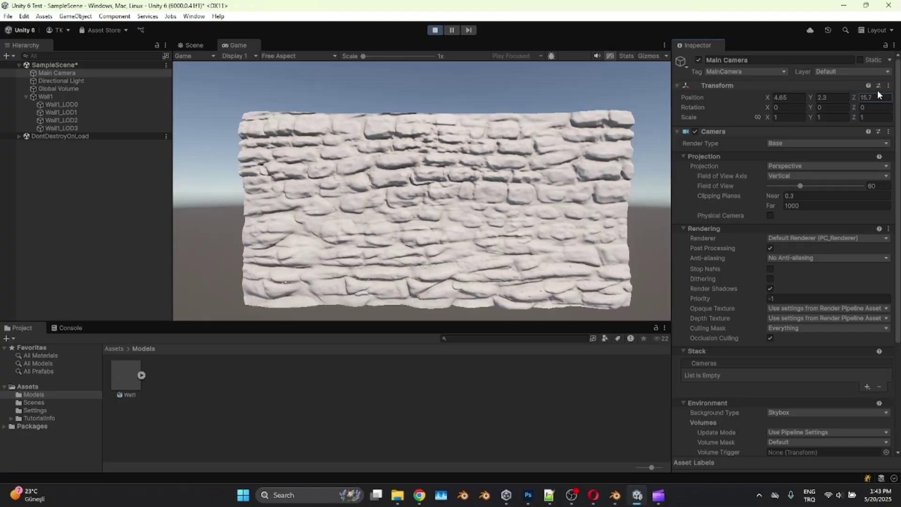
pyautogui.click(480, 194)
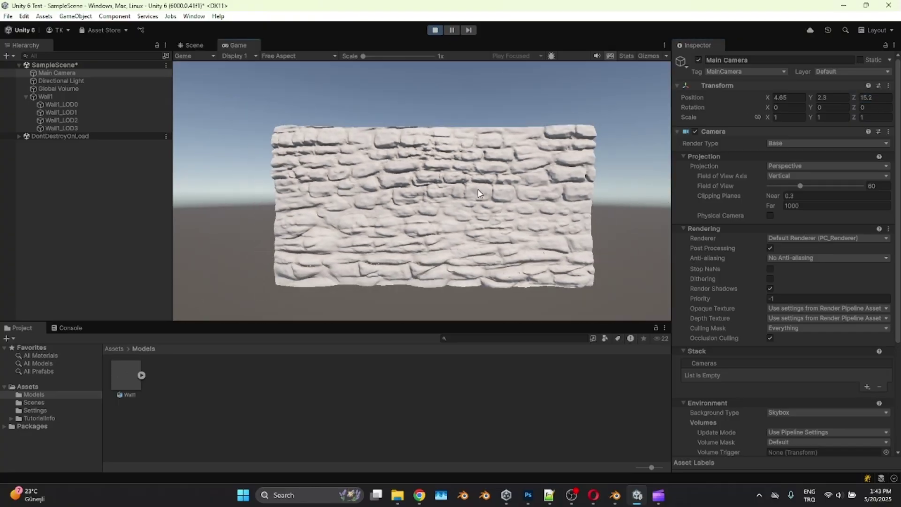
pyautogui.click(434, 31)
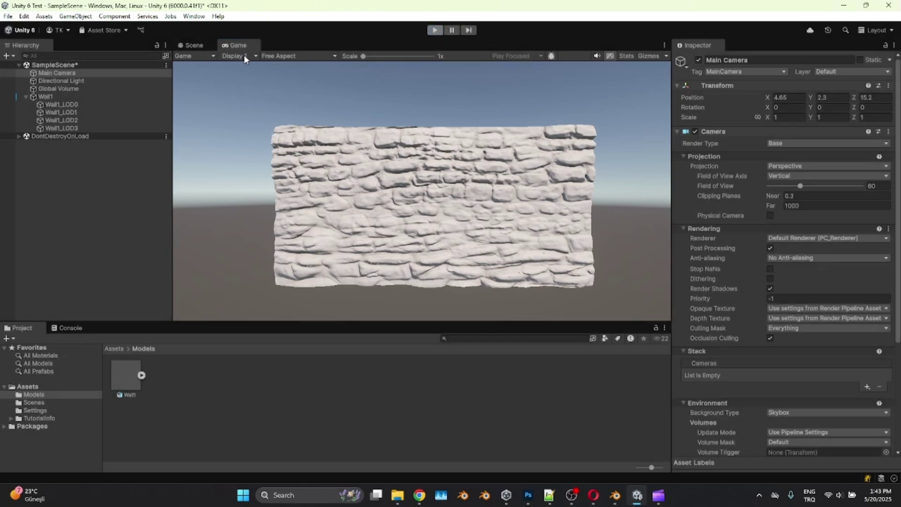
# Duplicate Wall1 twice in the Scene view and place one copy at each end, at about X 8.79 and X 0.83
pyautogui.click(194, 45)
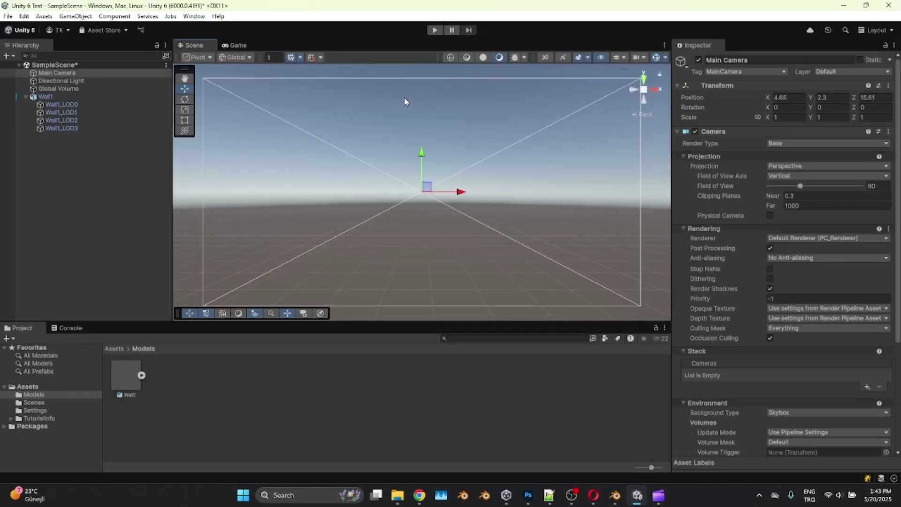
pyautogui.click(24, 97)
pyautogui.press('f')
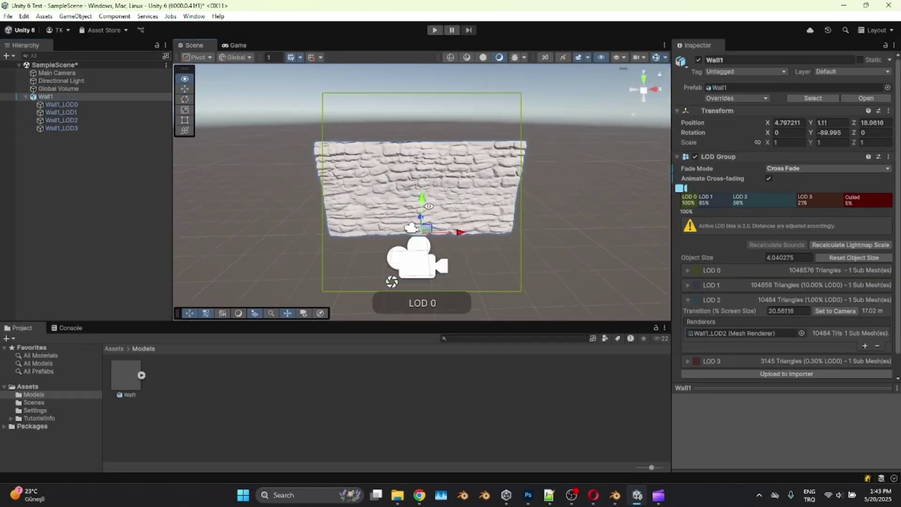
pyautogui.keyDown('alt'); pyautogui.moveTo(453, 183); pyautogui.dragTo(305, 248); pyautogui.keyUp('alt')
pyautogui.hotkey('ctrl', 'd')
pyautogui.hotkey('ctrl', 'd')
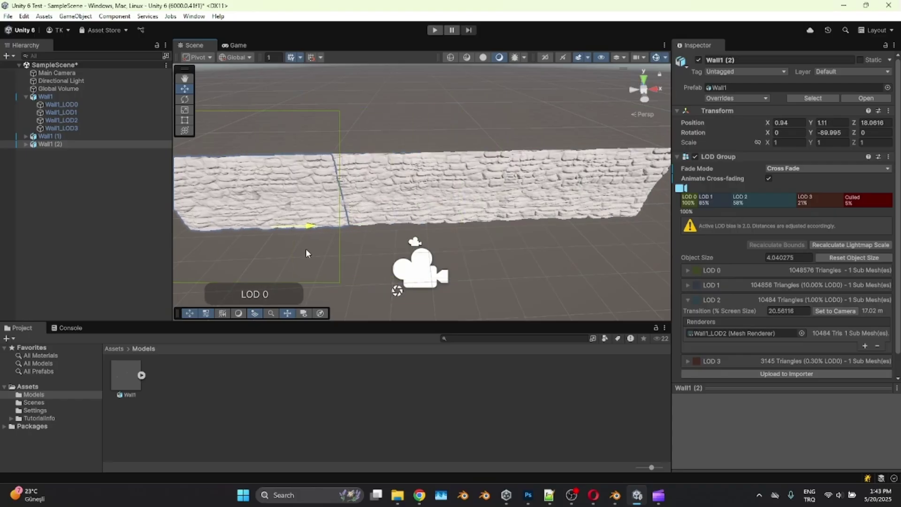
# Extend the wall row with two more copies, one at each end, at about X -3.18 and X 12.72
pyautogui.moveTo(306, 249); pyautogui.dragTo(381, 207, button='middle')
pyautogui.keyDown('alt'); pyautogui.moveTo(381, 206); pyautogui.dragTo(477, 174); pyautogui.keyUp('alt')
pyautogui.hotkey('ctrl', 'd')
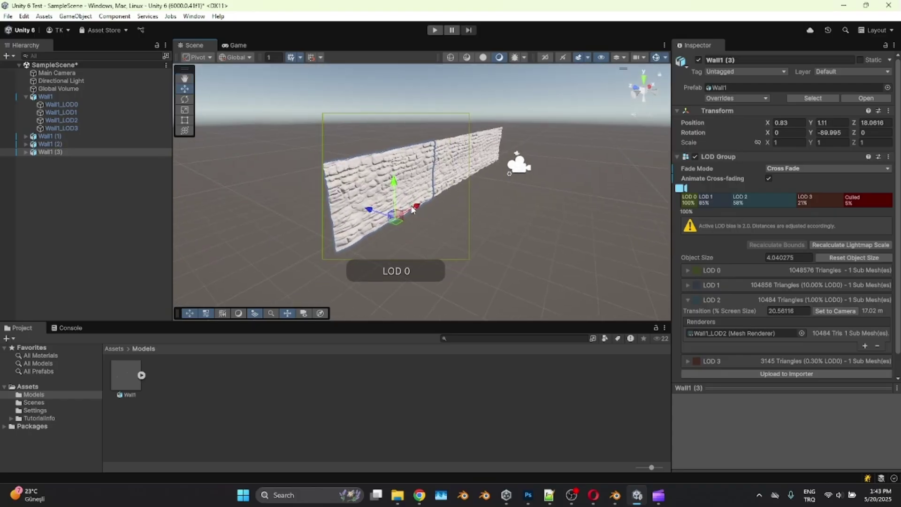
pyautogui.moveTo(416, 205); pyautogui.dragTo(255, 280)
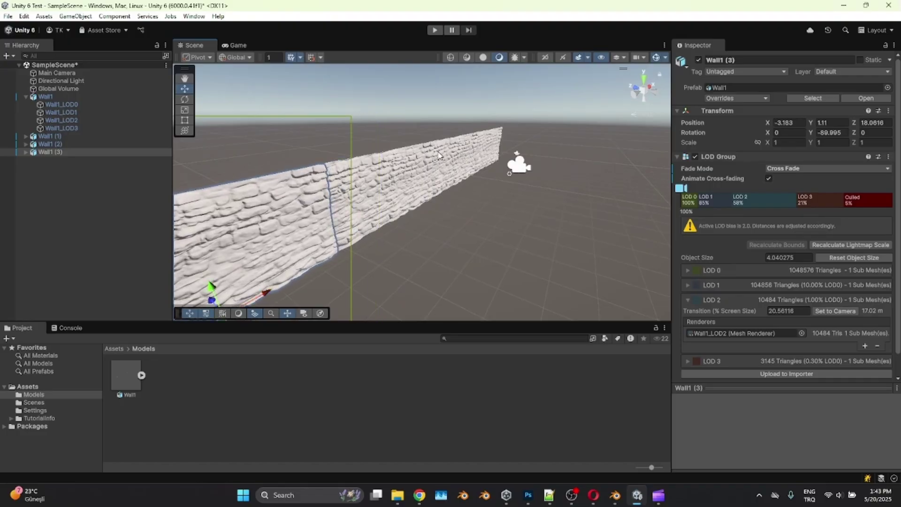
pyautogui.click(498, 158)
pyautogui.hotkey('ctrl', 'd')
pyautogui.moveTo(499, 158); pyautogui.dragTo(565, 138)
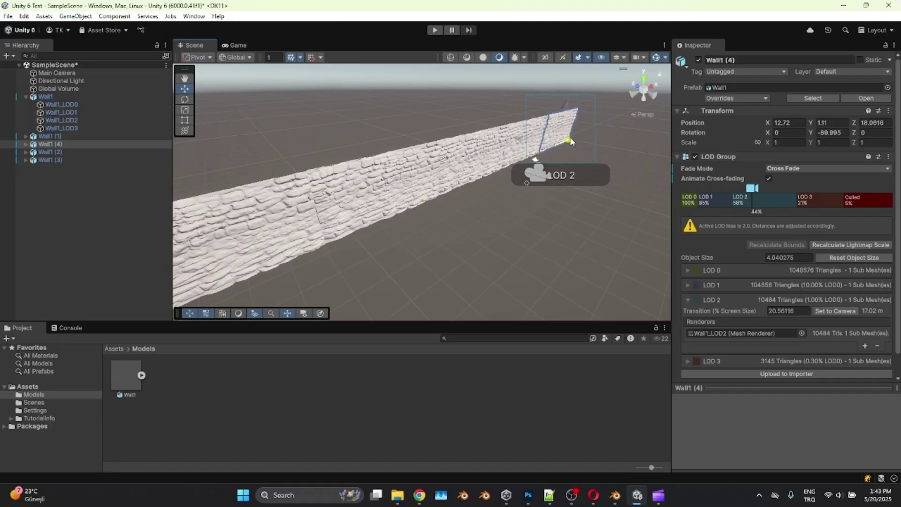
# Align the Main Camera with a scene view looking along the wall row from its near end, rotated about 49.5° in Y
pyautogui.click(536, 178)
pyautogui.moveTo(391, 225); pyautogui.dragTo(496, 201, button='middle')
pyautogui.keyDown('alt'); pyautogui.moveTo(496, 201); pyautogui.dragTo(544, 177); pyautogui.keyUp('alt')
pyautogui.hotkey('ctrl', 'shift', 'f')
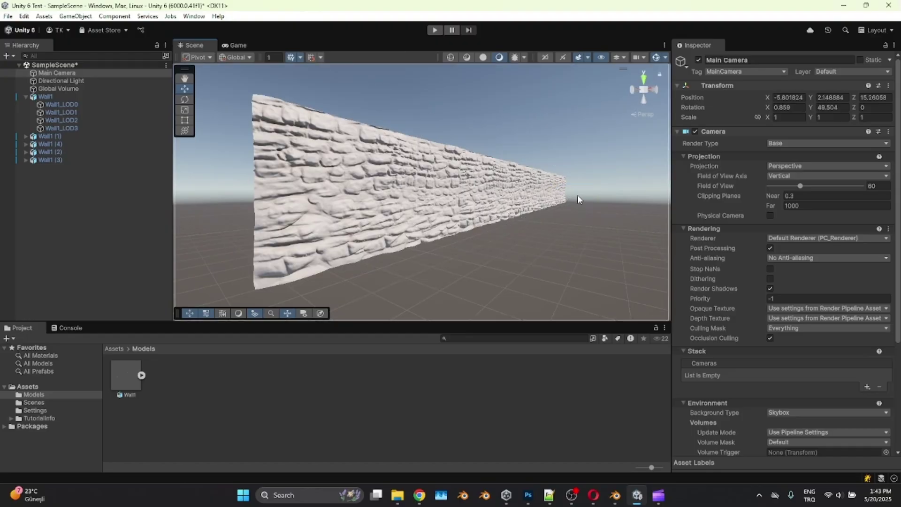
# Run the scene with statistics shown and select each wall segment in the Scene view to examine its active LOD
pyautogui.click(434, 30)
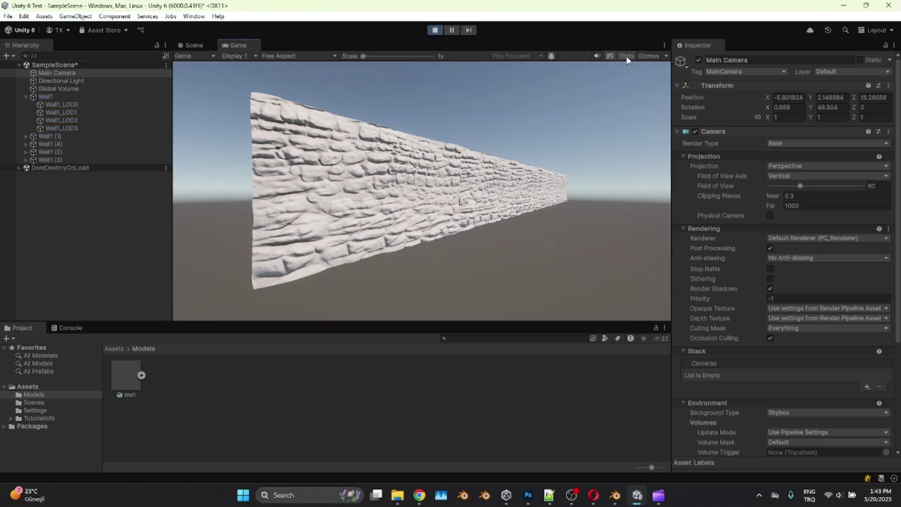
pyautogui.click(626, 56)
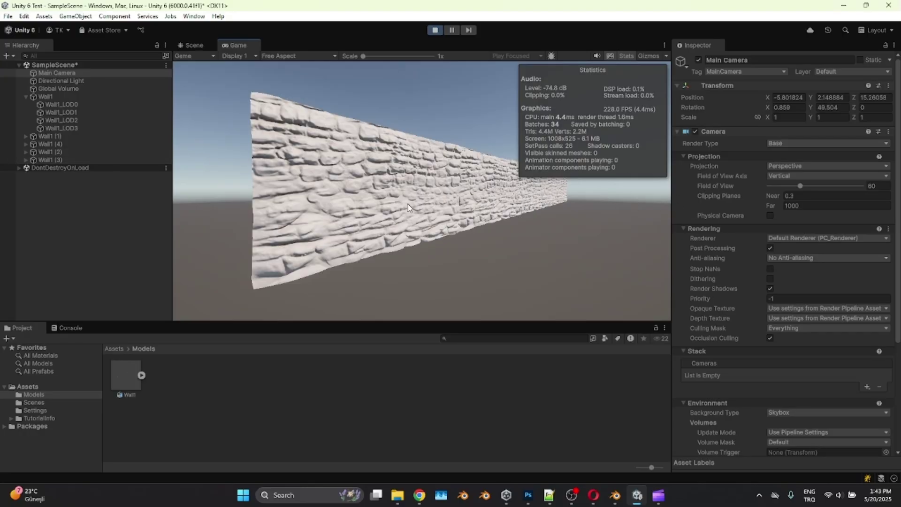
pyautogui.click(61, 159)
pyautogui.click(186, 45)
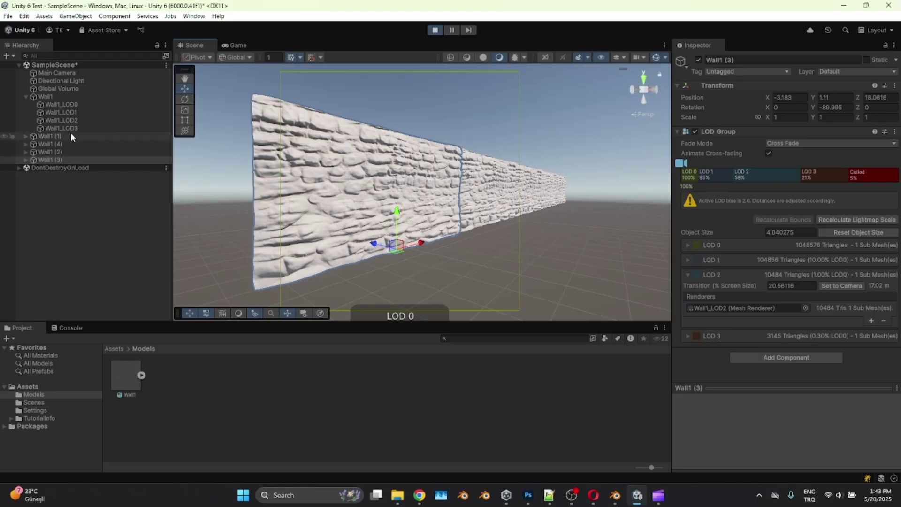
pyautogui.click(66, 151)
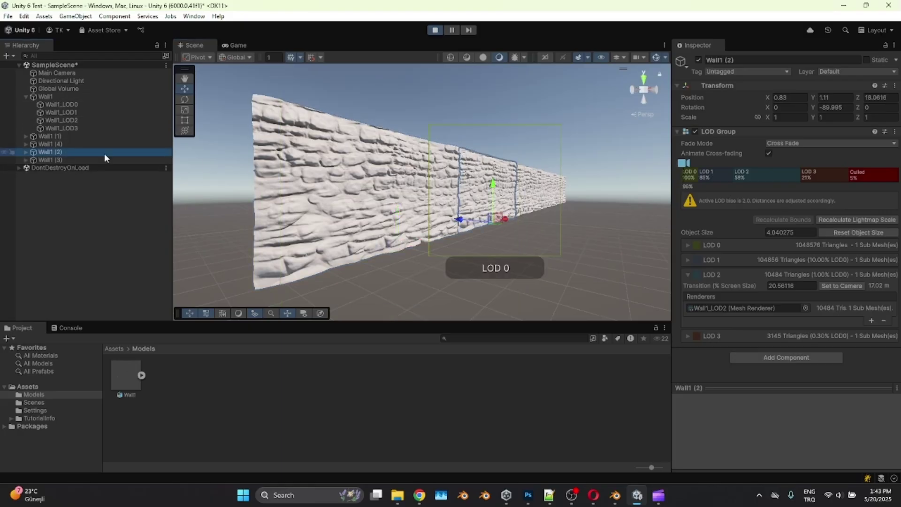
pyautogui.click(53, 143)
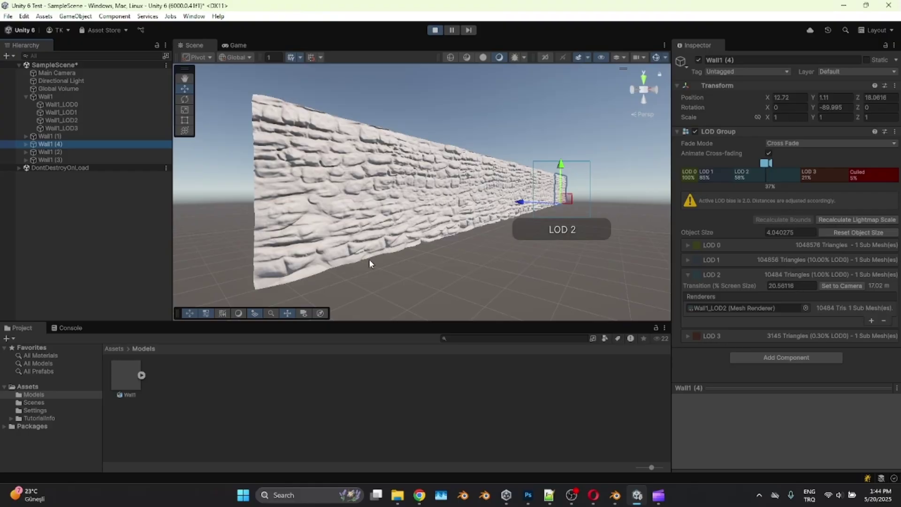
pyautogui.click(63, 136)
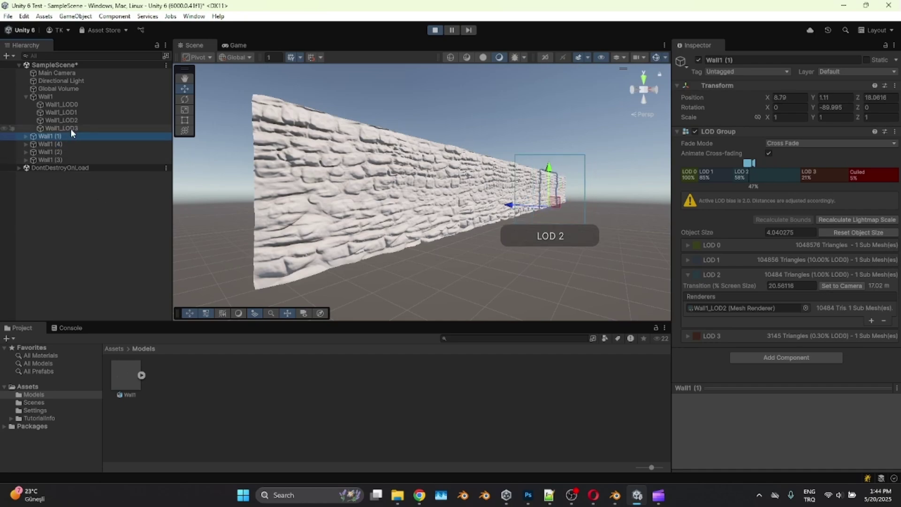
pyautogui.click(52, 96)
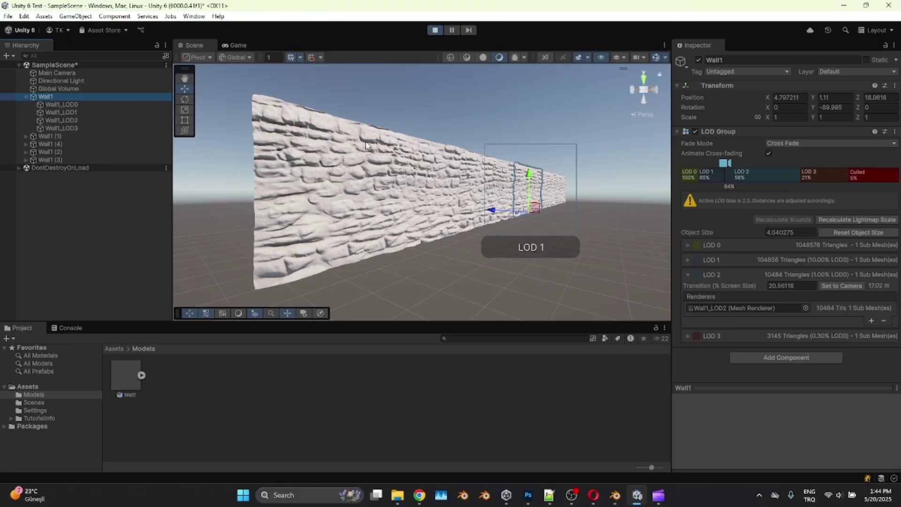
# Expand the LOD 1 settings of Wall1 (2) and lower its LOD 0 to LOD 1 transition to about 80% during play
pyautogui.click(492, 180)
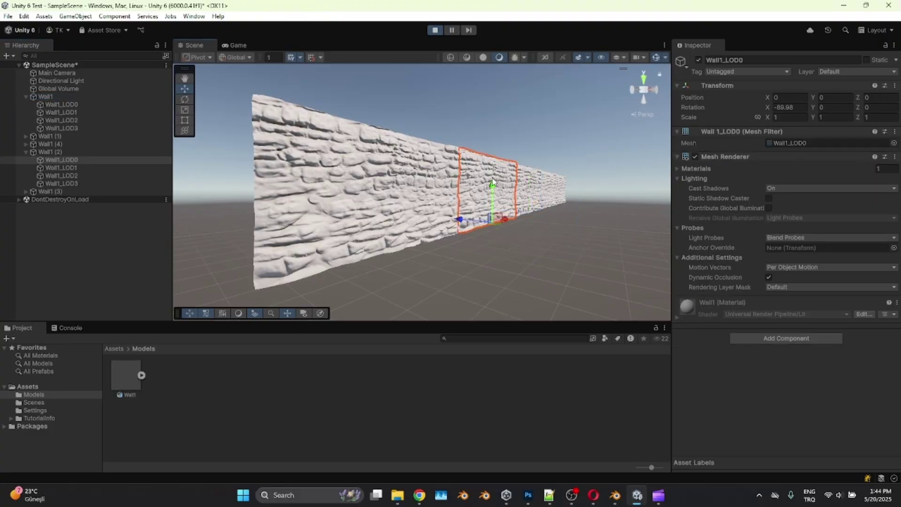
pyautogui.click(68, 152)
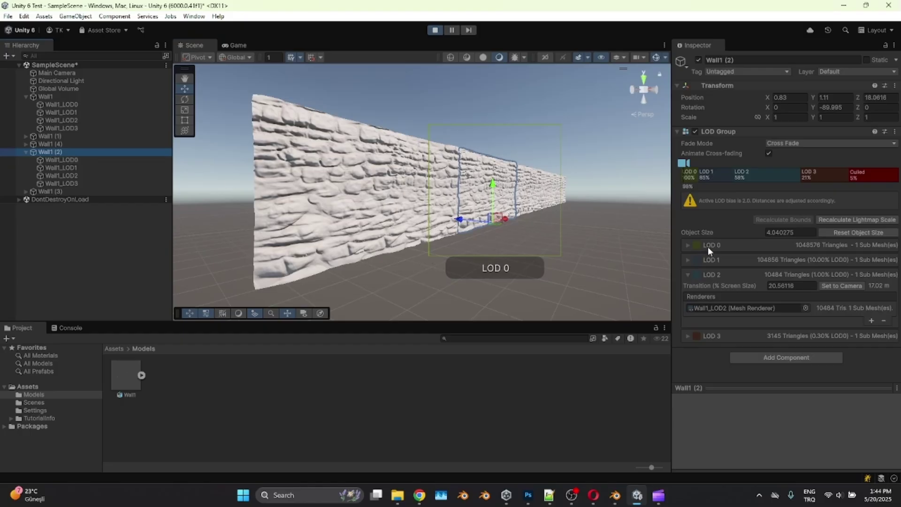
pyautogui.click(735, 260)
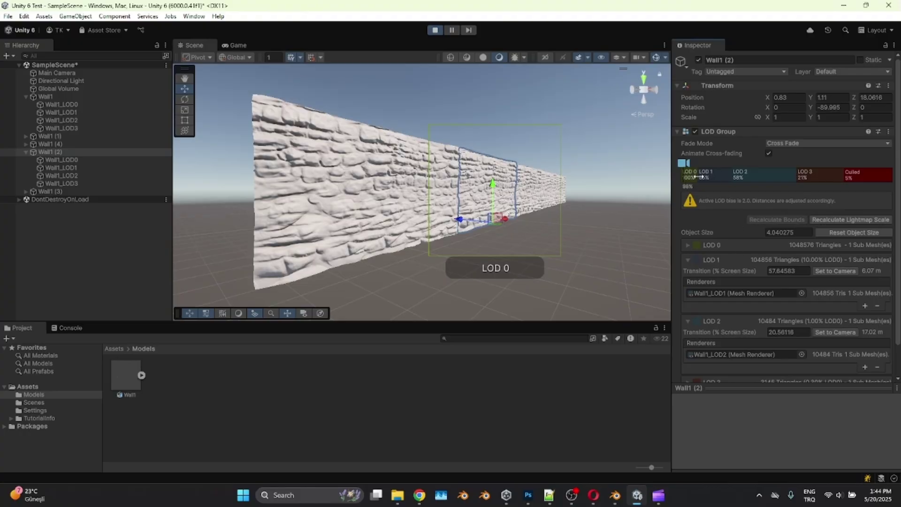
pyautogui.moveTo(696, 176); pyautogui.dragTo(700, 175)
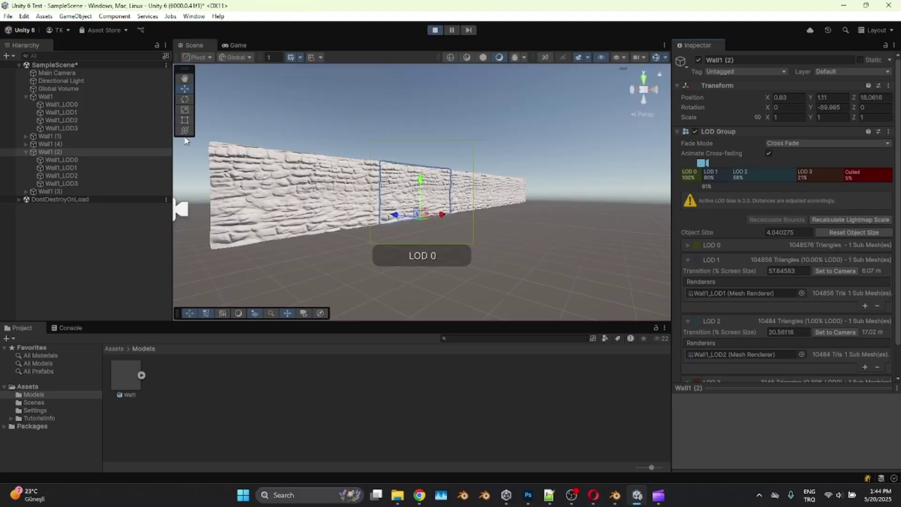
# Compare the game statistics with the active LODs of Wall1 (2) and Wall1 in the Scene view, and stop the scene
pyautogui.click(234, 45)
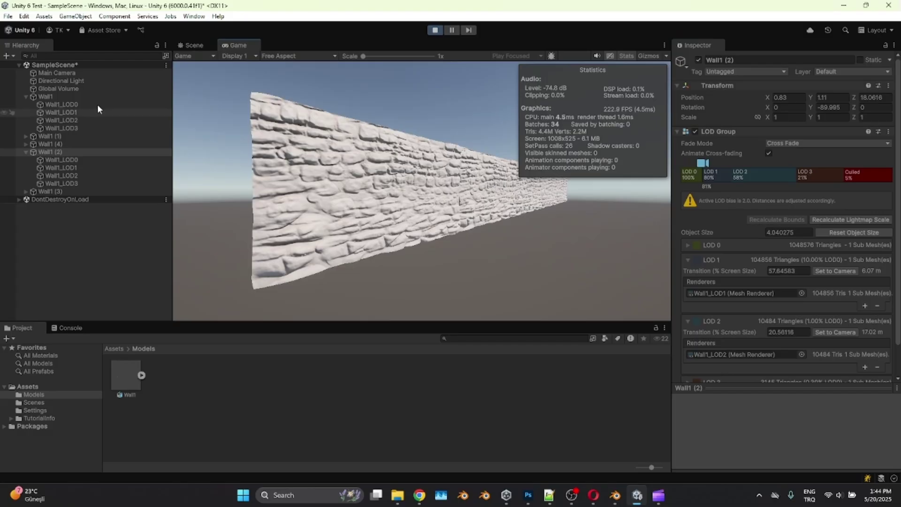
pyautogui.click(186, 44)
pyautogui.keyDown('alt'); pyautogui.moveTo(277, 167); pyautogui.dragTo(383, 215); pyautogui.keyUp('alt')
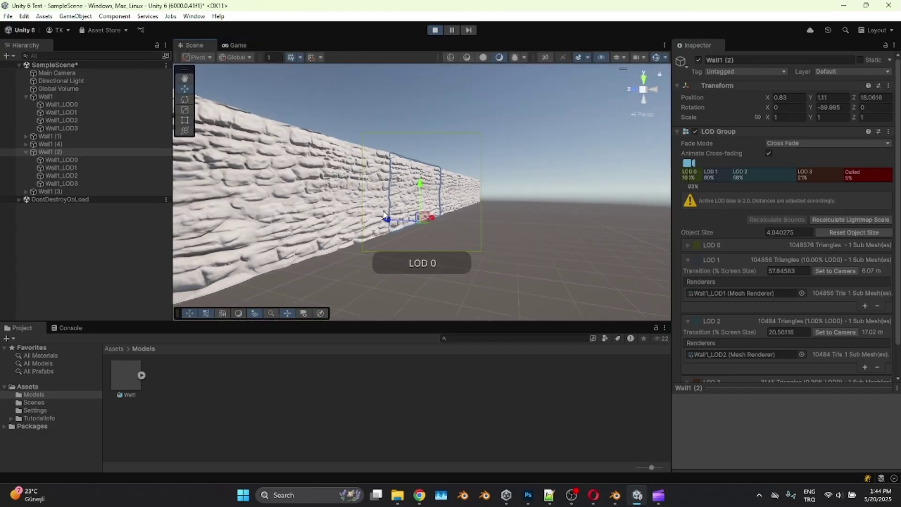
pyautogui.click(462, 191)
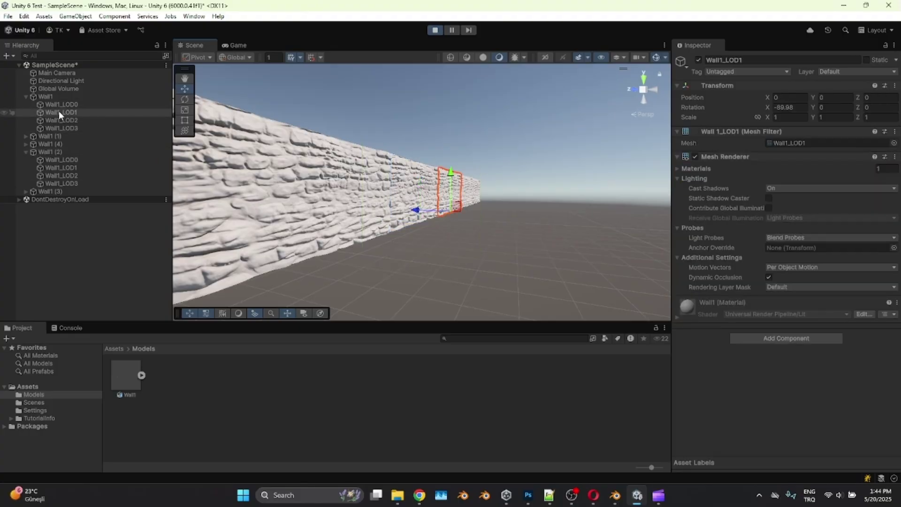
pyautogui.click(43, 97)
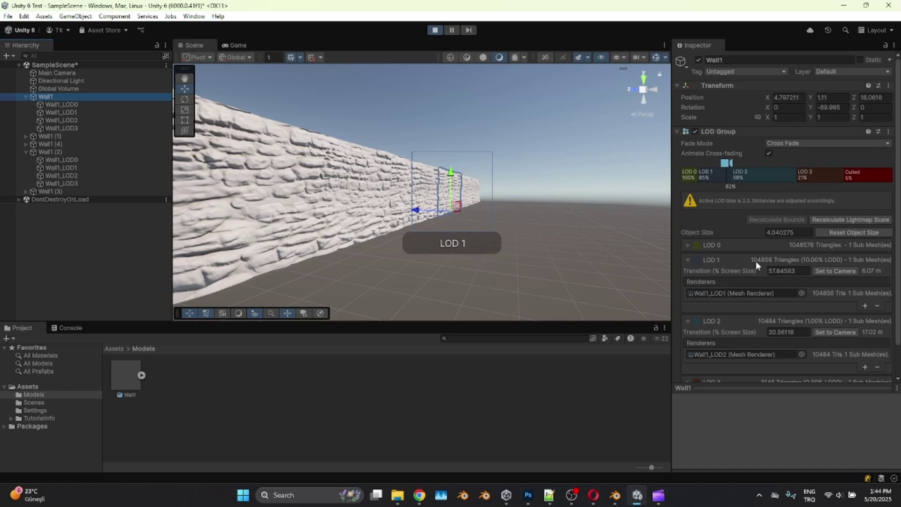
pyautogui.click(238, 45)
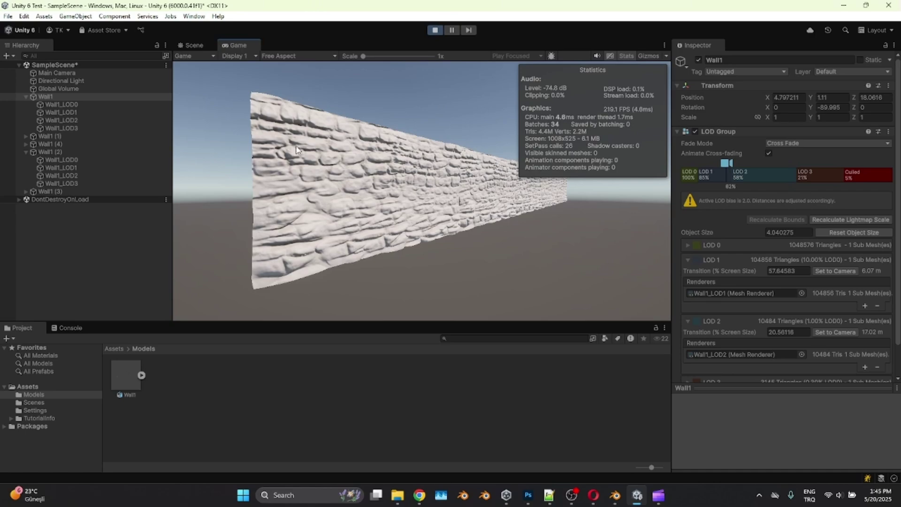
pyautogui.click(437, 30)
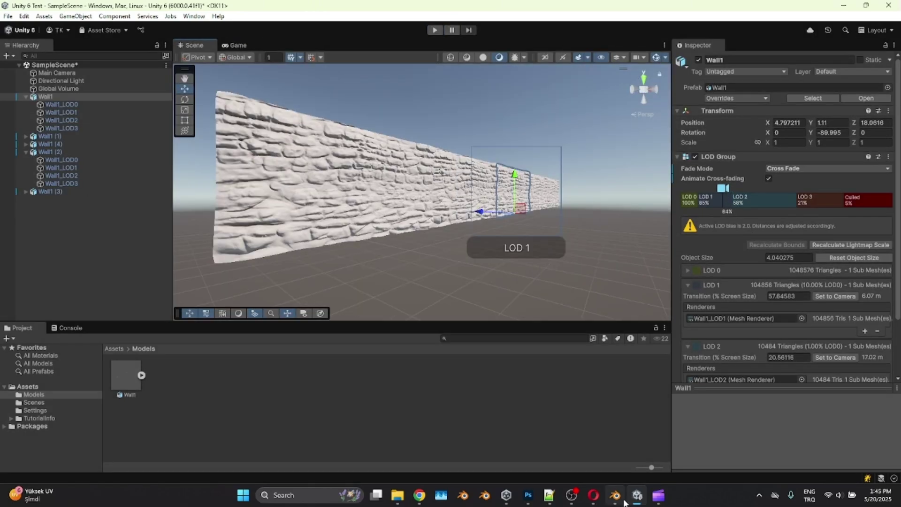
# Switch to Blender and display the Wall1_LOD3 mesh with Material Preview shading
pyautogui.click(614, 494)
pyautogui.moveTo(479, 347); pyautogui.dragTo(456, 312, button='middle')
pyautogui.click(715, 31)
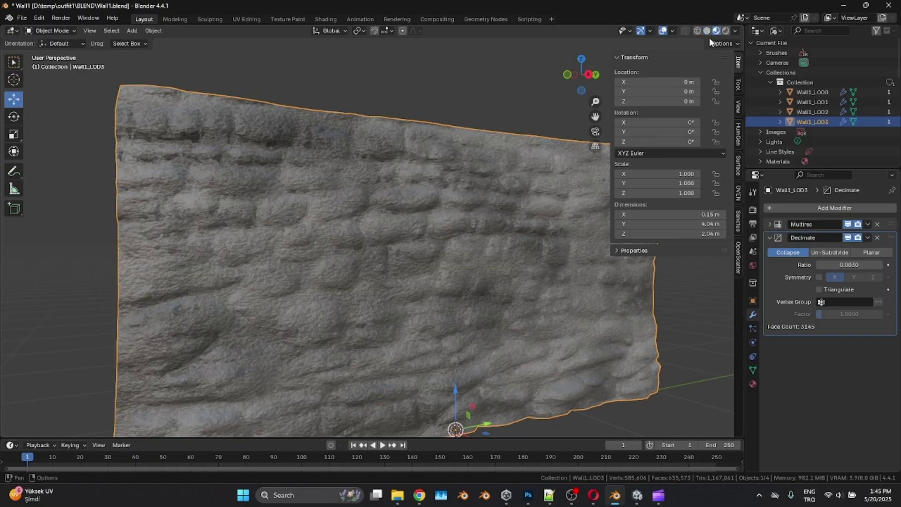